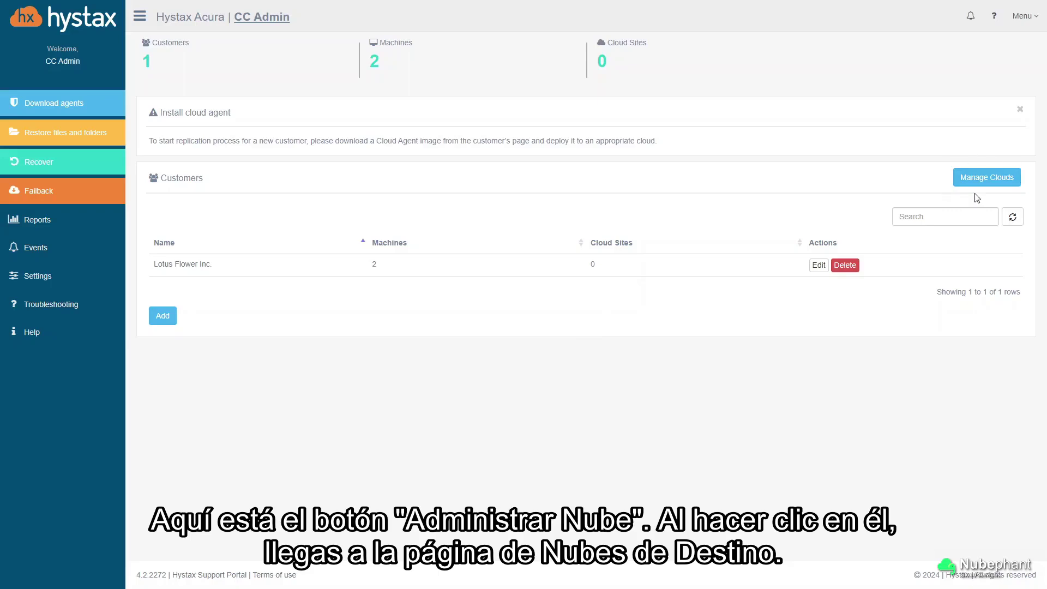
Go to the target clouds and start a new cloud connection with OpenStack as the cloud type.
{"action": "left_click", "coordinate": [986, 182]}
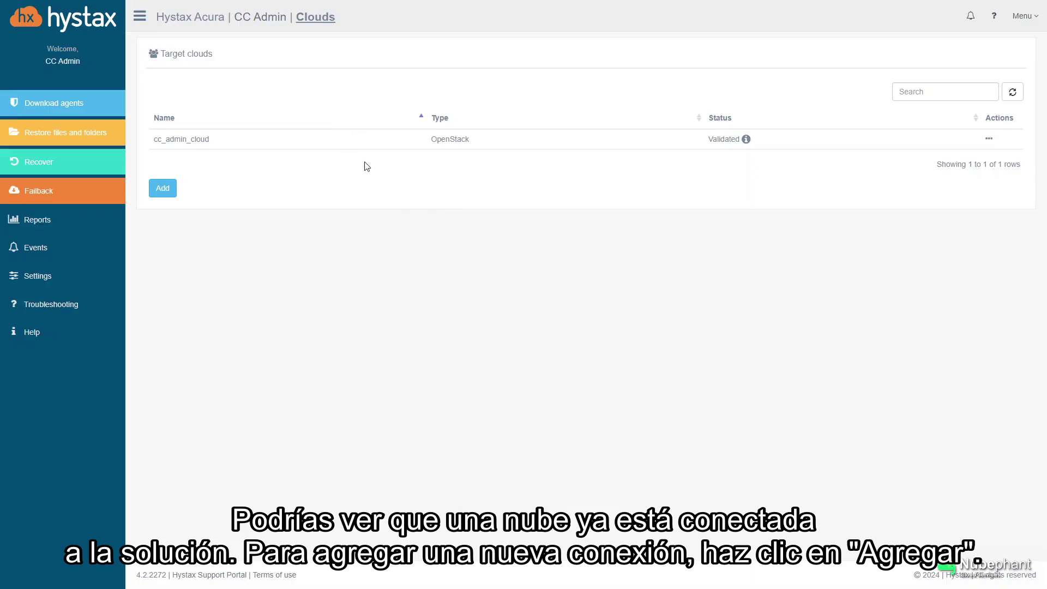
{"action": "left_click", "coordinate": [163, 191]}
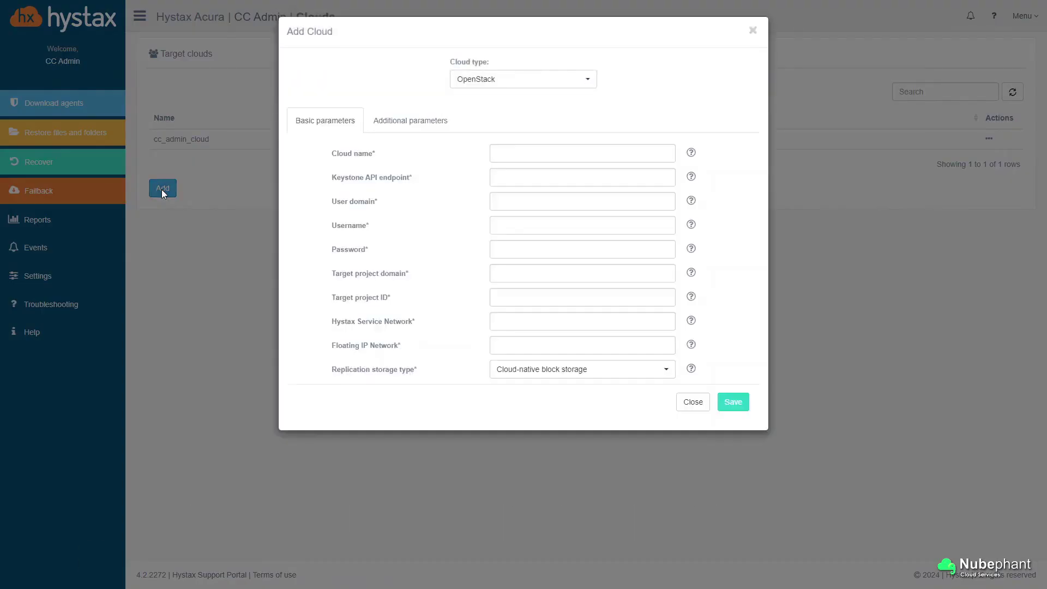
{"action": "left_click", "coordinate": [593, 80]}
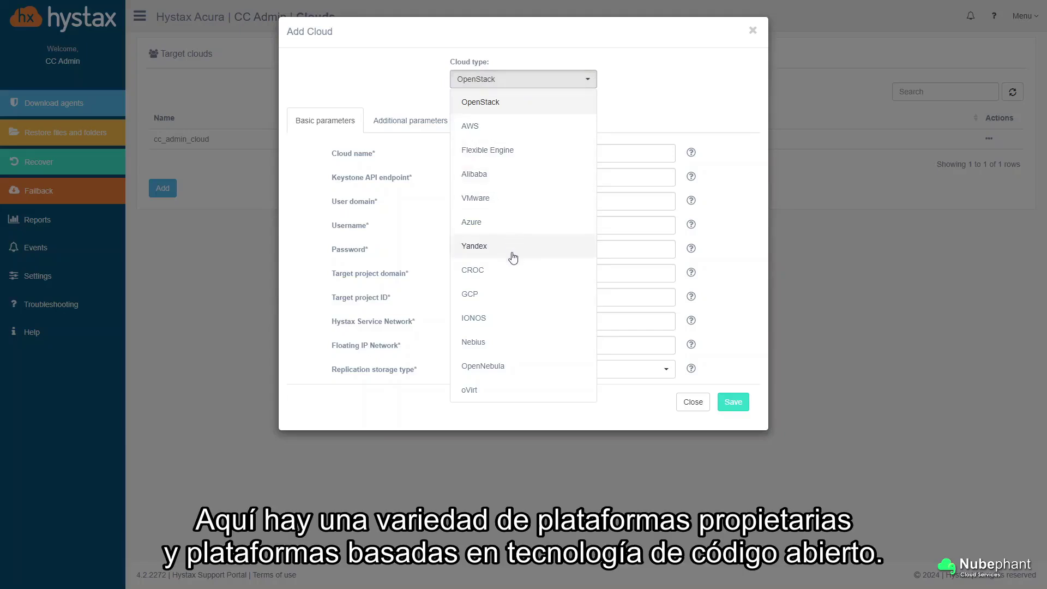
{"action": "left_click", "coordinate": [523, 104]}
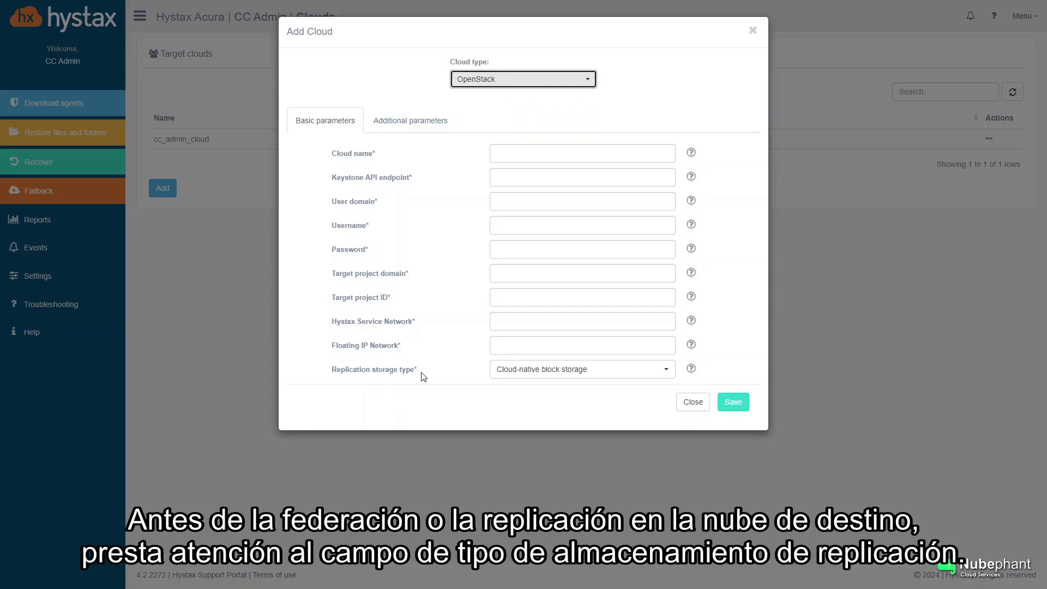
Review the replication storage types available for the new cloud, and close the form without saving.
{"action": "left_click", "coordinate": [413, 404]}
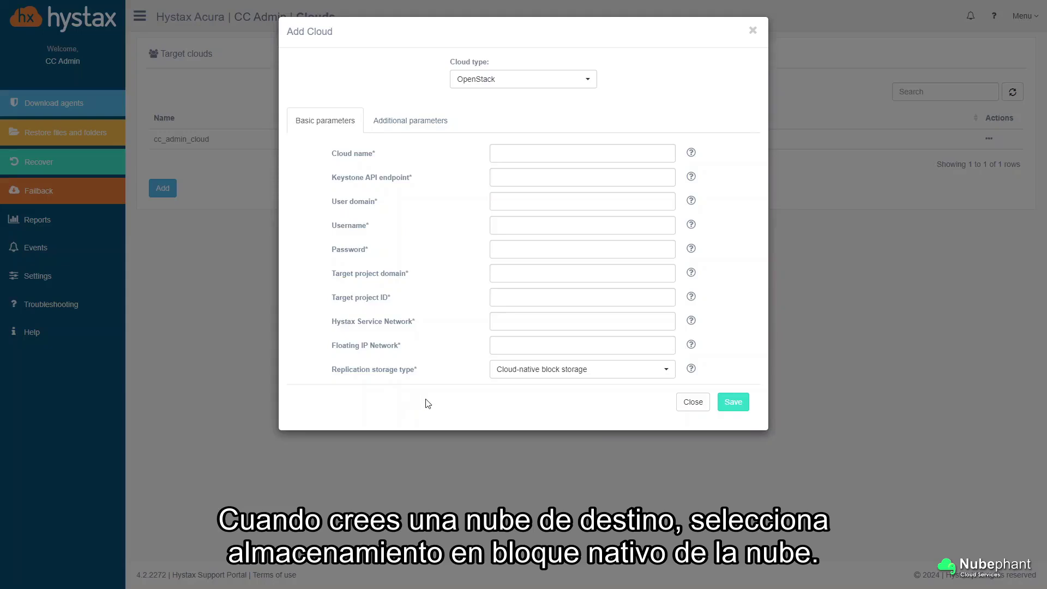
{"action": "left_click", "coordinate": [628, 369]}
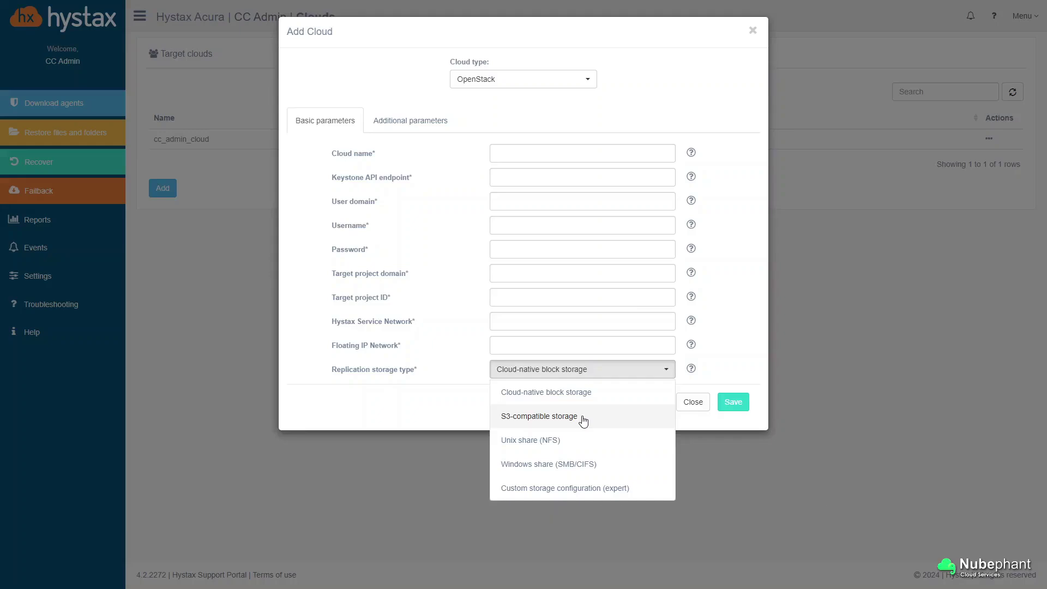
{"action": "left_click", "coordinate": [736, 379]}
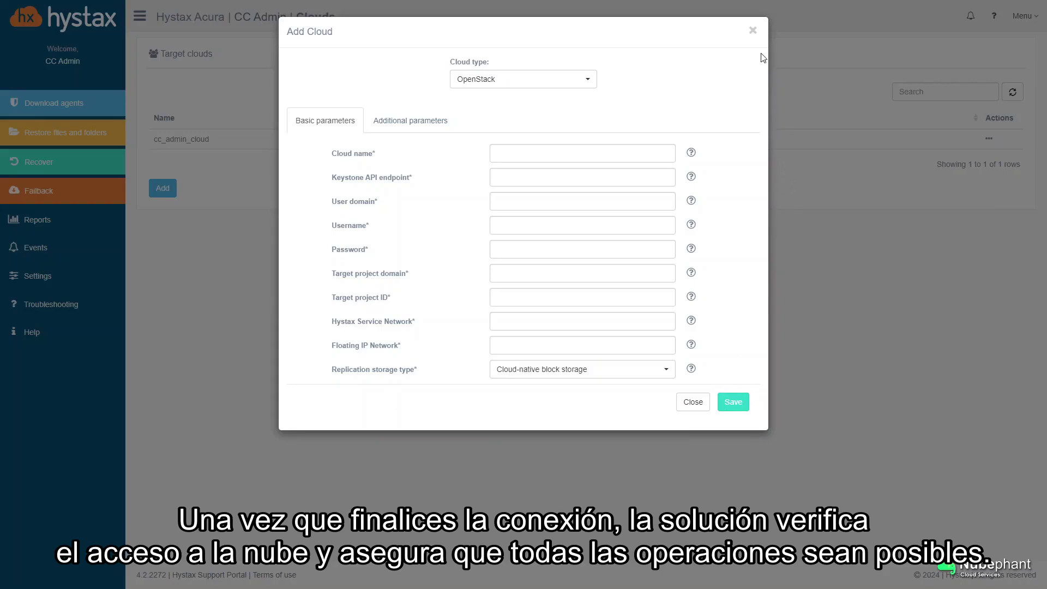
{"action": "left_click", "coordinate": [753, 30]}
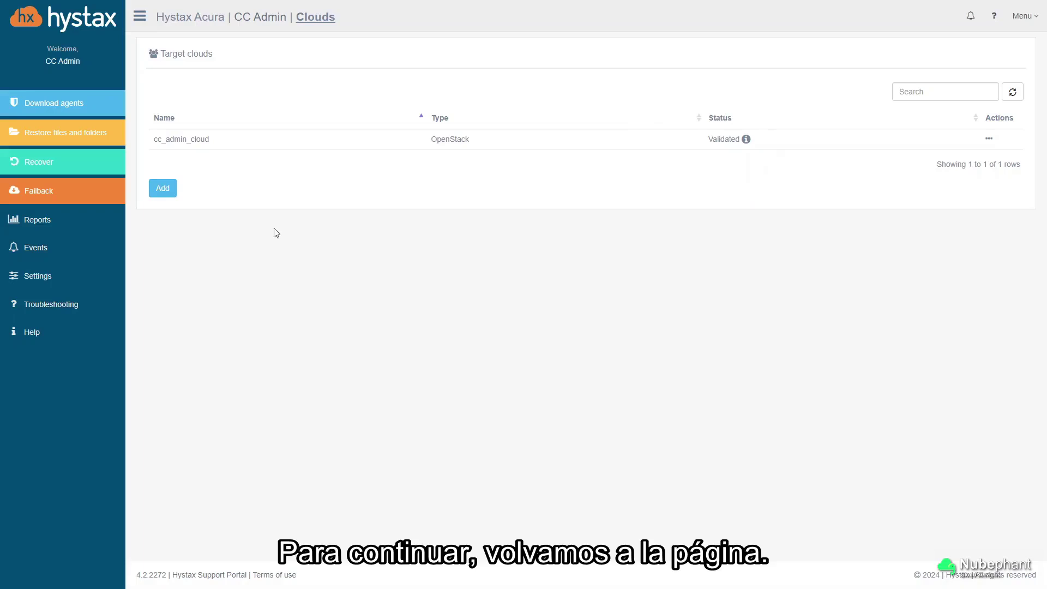
Return to the main dashboard, start a new customer with cc_admin_cloud as its cloud, and close the form without saving.
{"action": "left_click", "coordinate": [80, 34]}
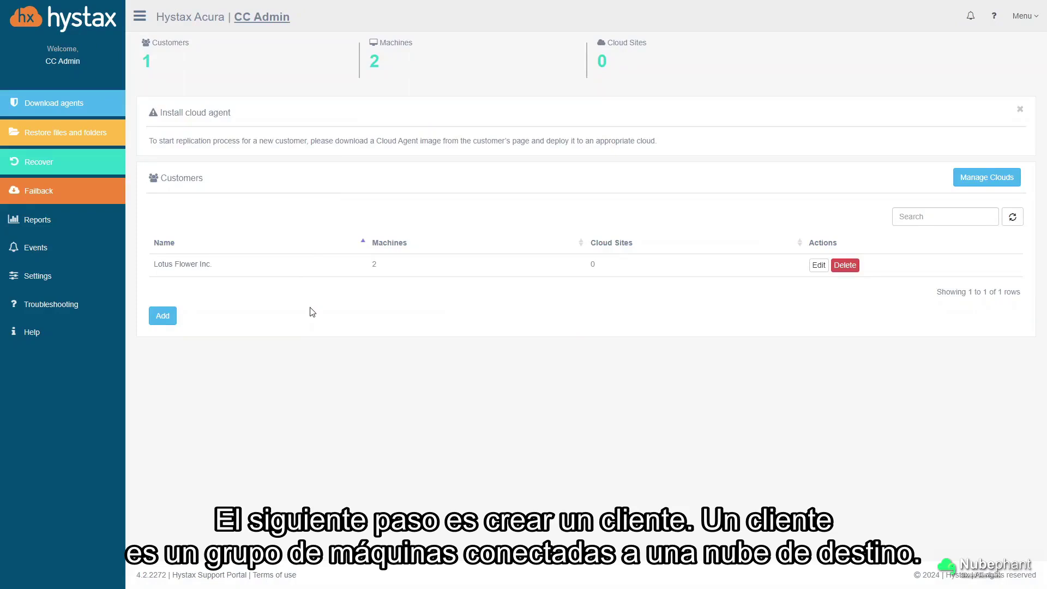
{"action": "left_click", "coordinate": [171, 322]}
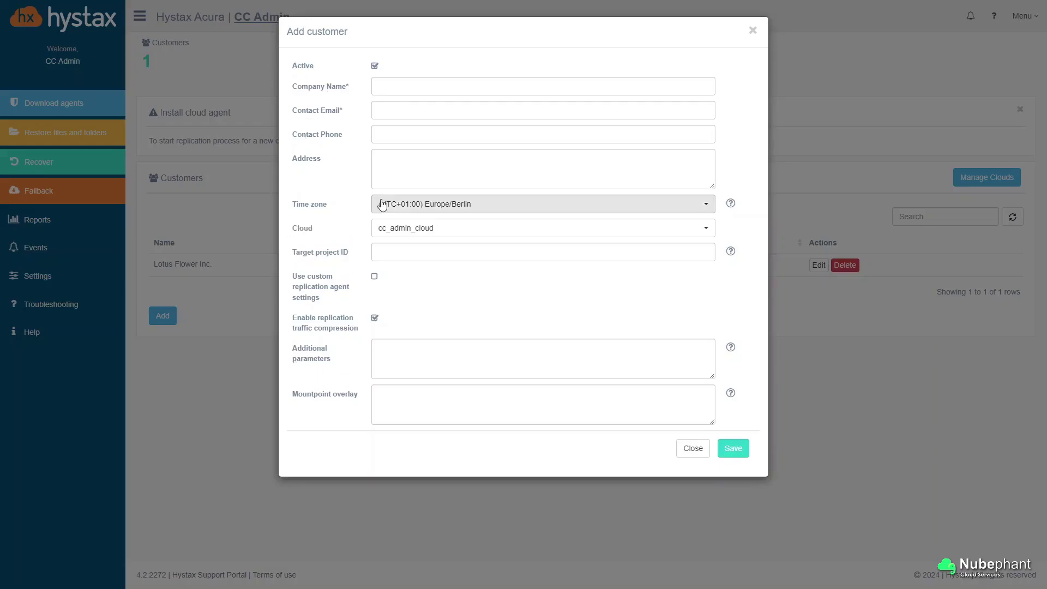
{"action": "left_click", "coordinate": [711, 231]}
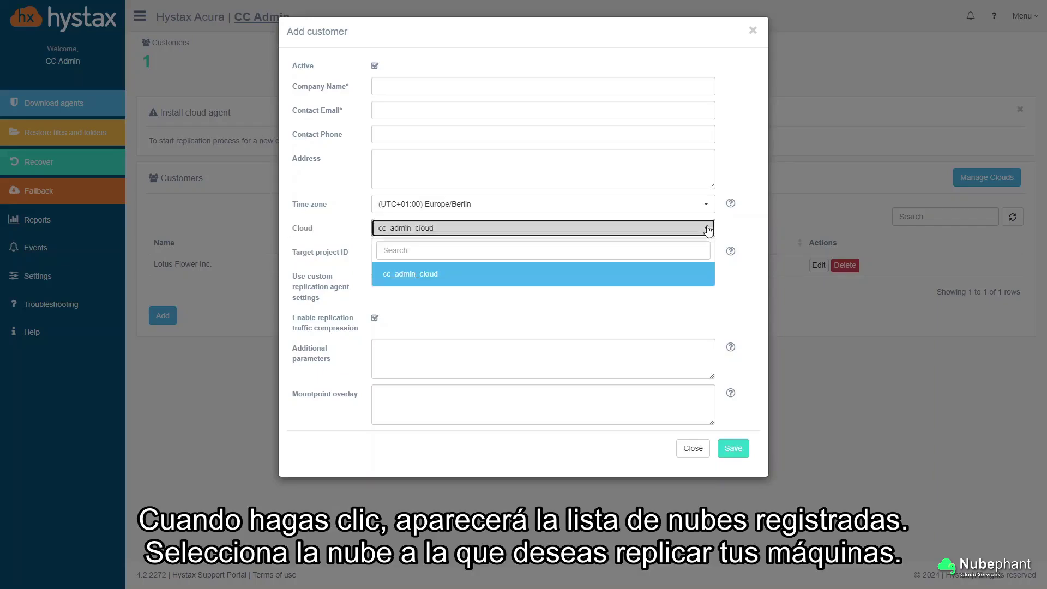
{"action": "left_click", "coordinate": [446, 278]}
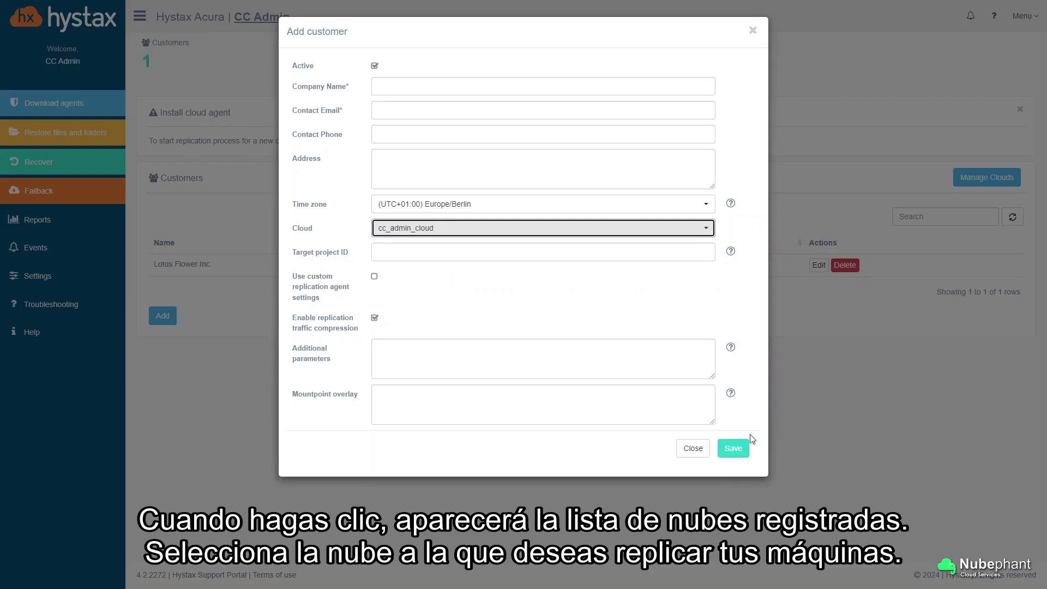
{"action": "left_click", "coordinate": [752, 30]}
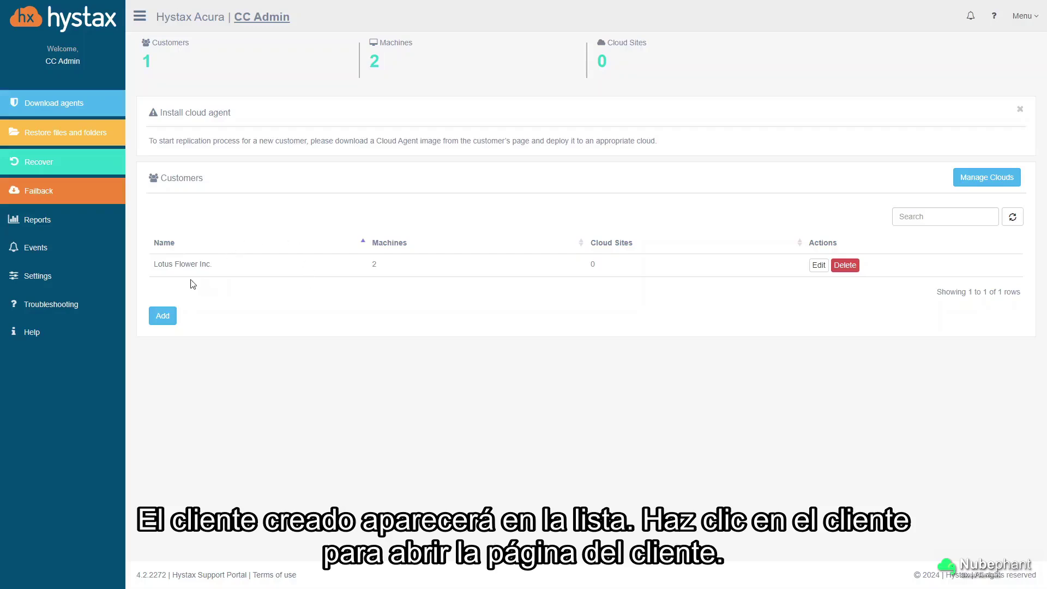
Open the Lotus Flower Inc. customer and bring up the replication schedule of the ubuntu16.04 machine.
{"action": "left_click", "coordinate": [183, 265]}
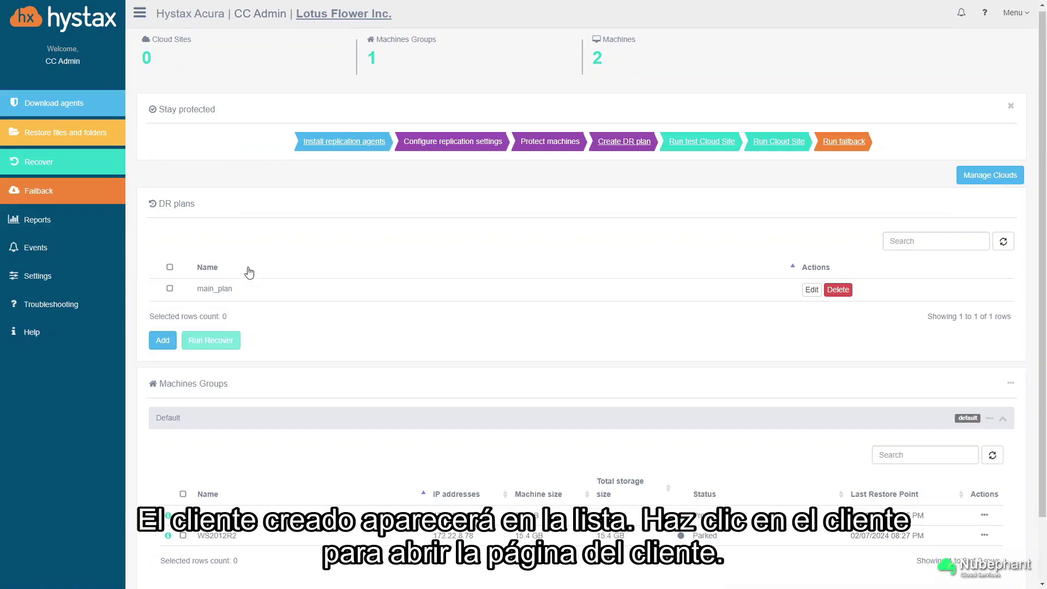
{"action": "scroll", "coordinate": [249, 272], "scroll_direction": "down", "scroll_amount": 2}
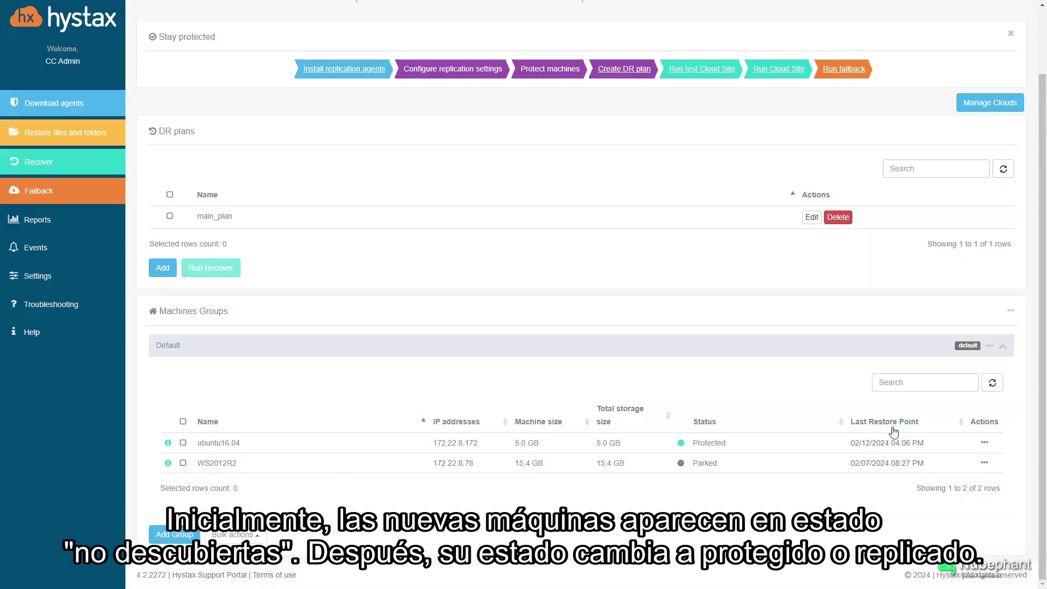
{"action": "left_click", "coordinate": [987, 443]}
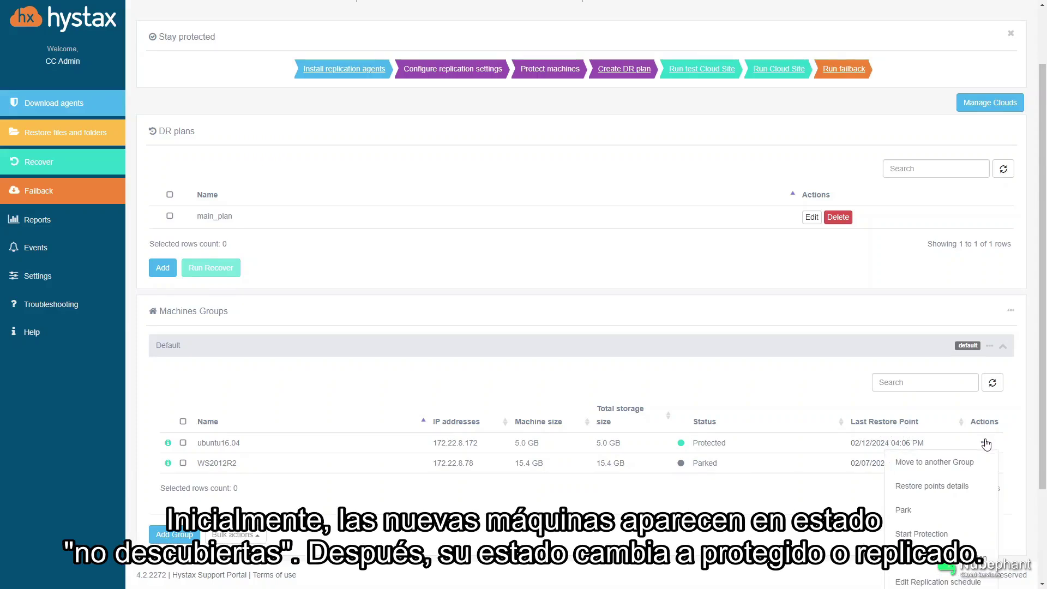
{"action": "scroll", "coordinate": [982, 440], "scroll_direction": "down", "scroll_amount": 2}
{"action": "left_click", "coordinate": [972, 458]}
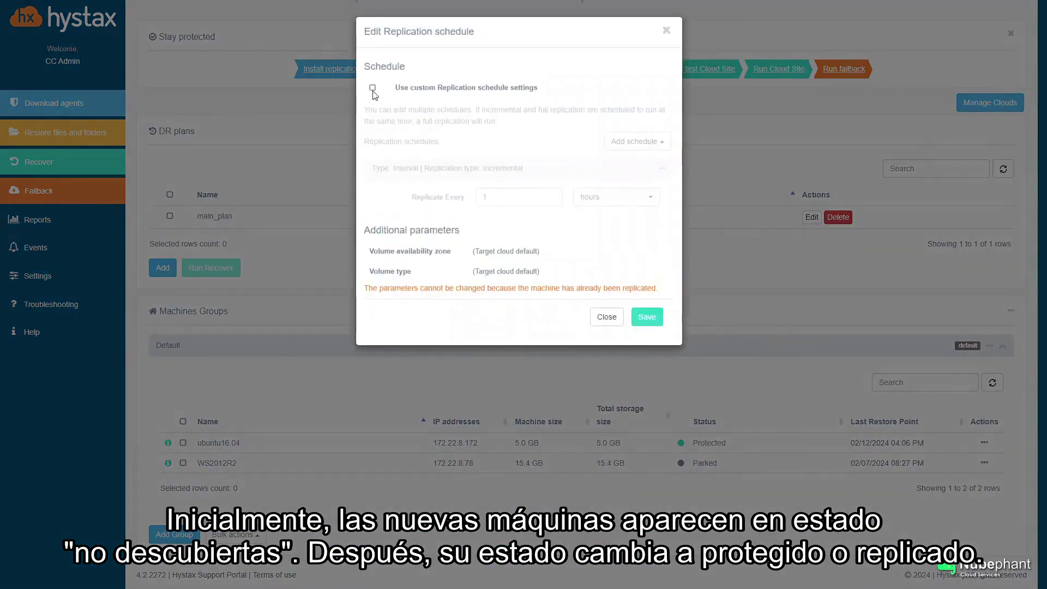
Enable custom replication schedule settings, add a daily schedule, and check the replication types offered for the interval schedule.
{"action": "left_click", "coordinate": [373, 88]}
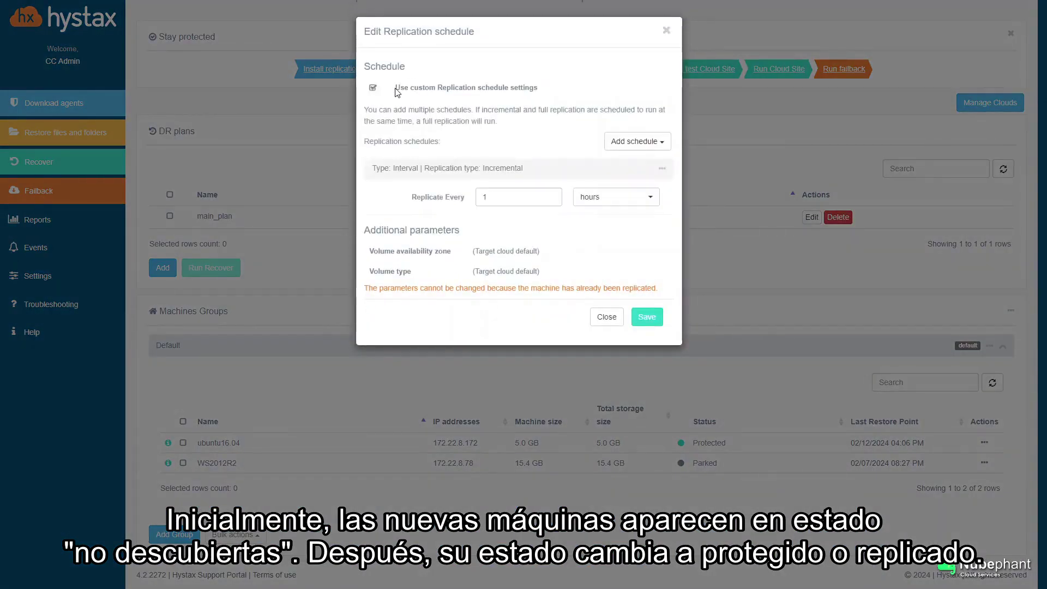
{"action": "left_click", "coordinate": [666, 144]}
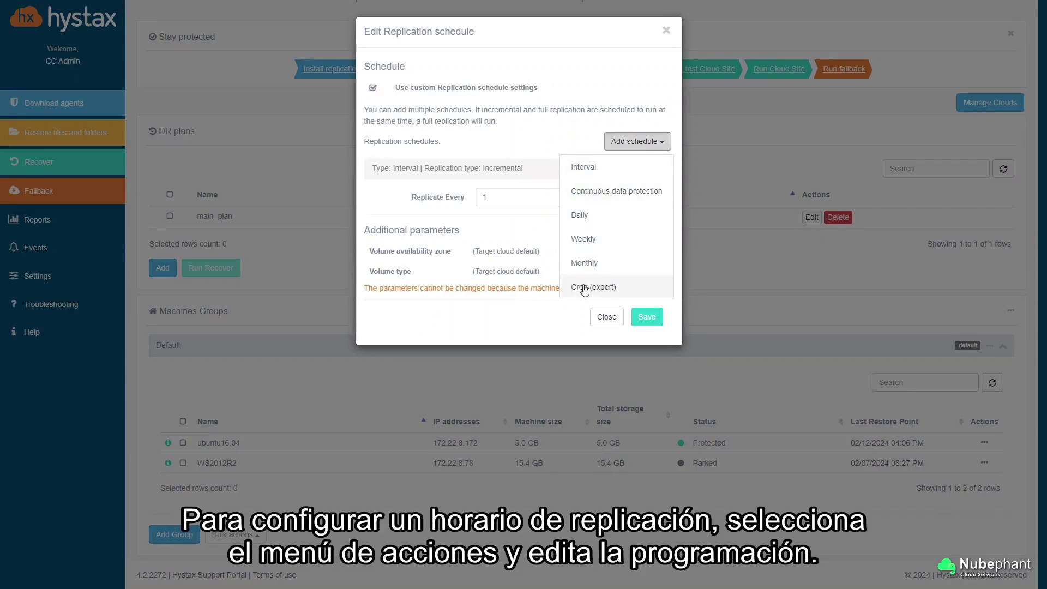
{"action": "left_click", "coordinate": [607, 216]}
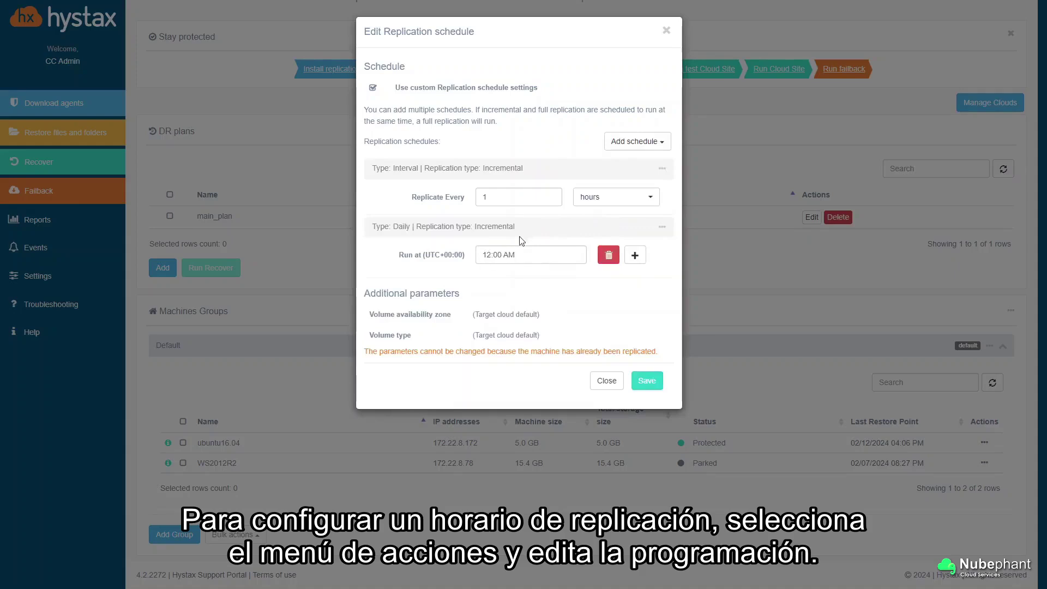
{"action": "left_click", "coordinate": [662, 168]}
{"action": "mouse_move", "coordinate": [633, 199]}
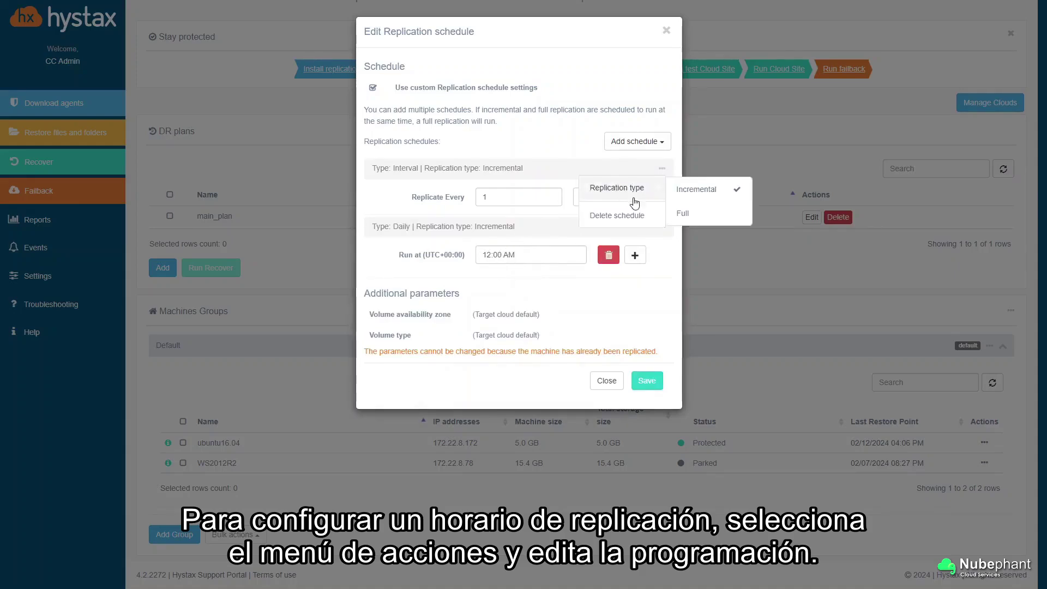
Add a weekly replication schedule that runs on Monday, Wednesday and Friday.
{"action": "left_click", "coordinate": [660, 142]}
{"action": "left_click", "coordinate": [621, 245]}
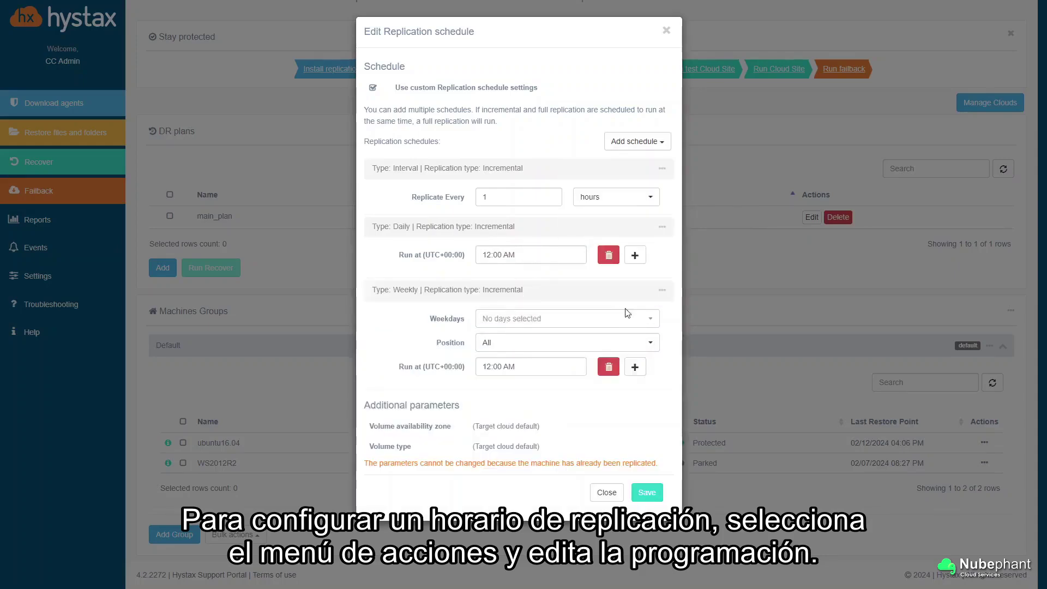
{"action": "left_click", "coordinate": [648, 326]}
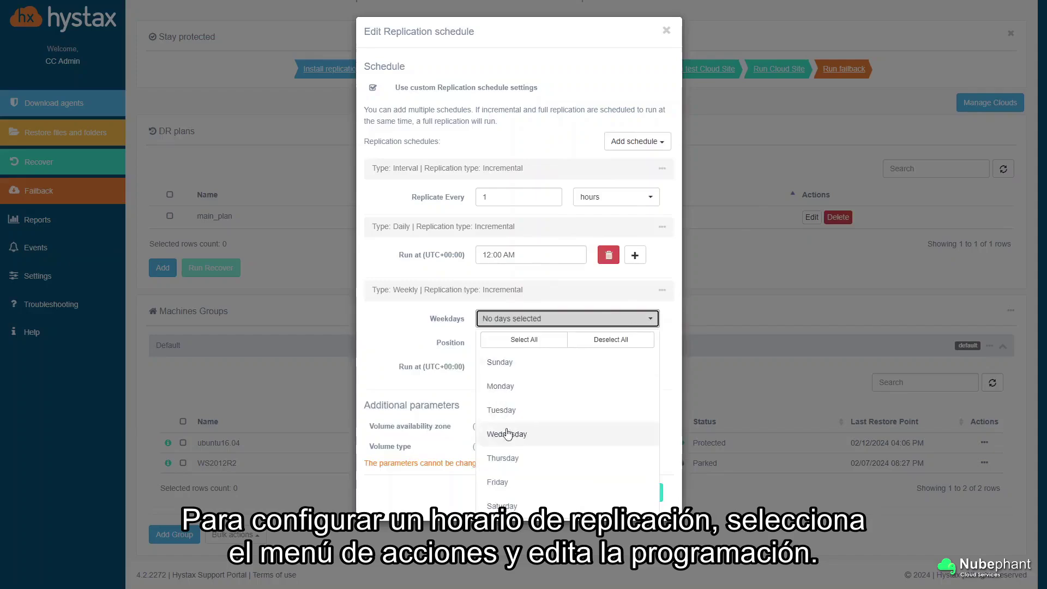
{"action": "left_click", "coordinate": [525, 389]}
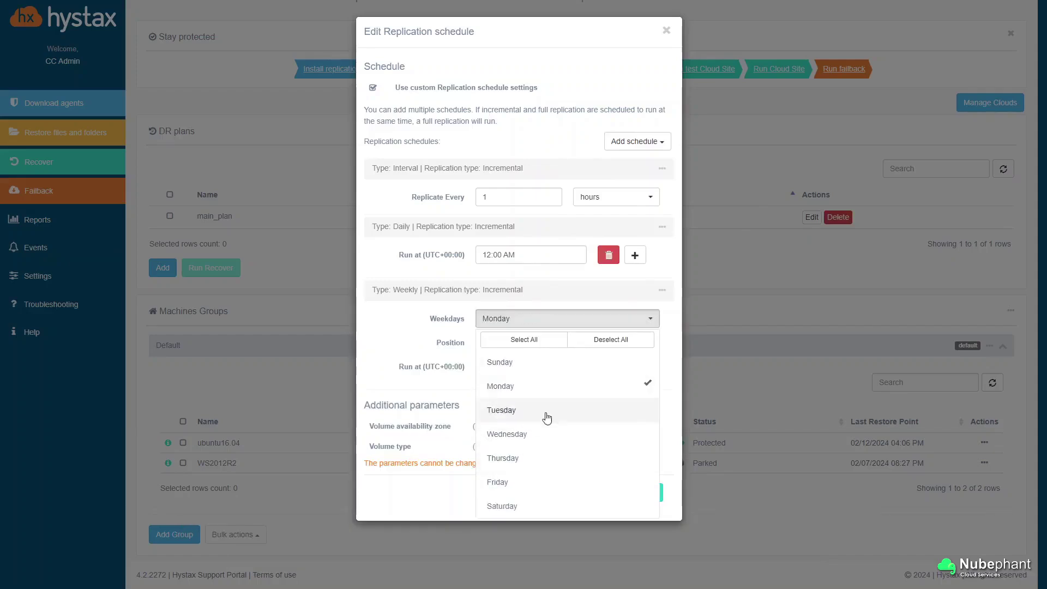
{"action": "left_click", "coordinate": [538, 435]}
{"action": "left_click", "coordinate": [535, 482]}
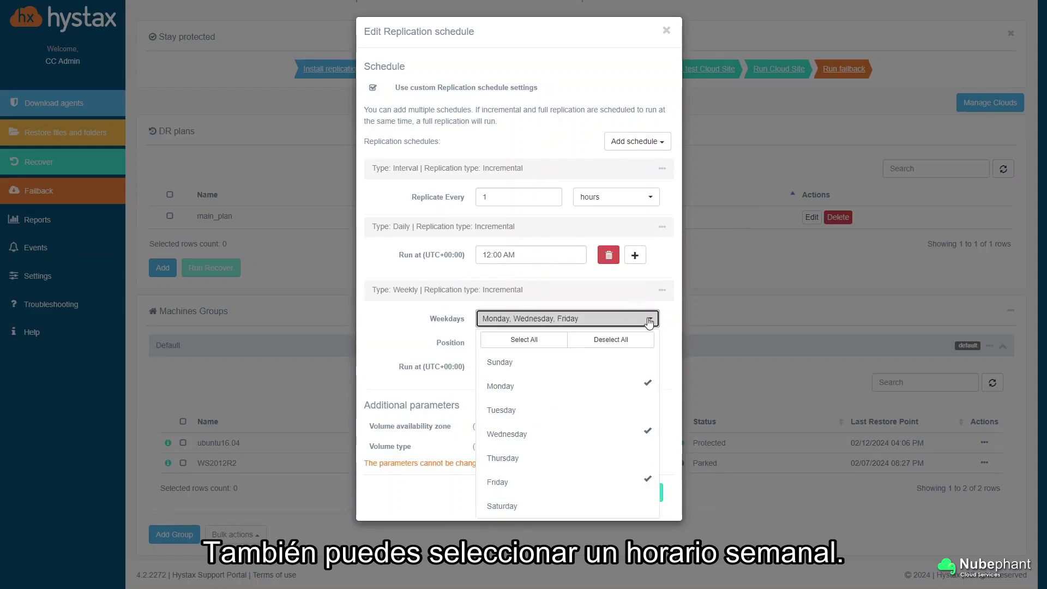
{"action": "left_click", "coordinate": [643, 321]}
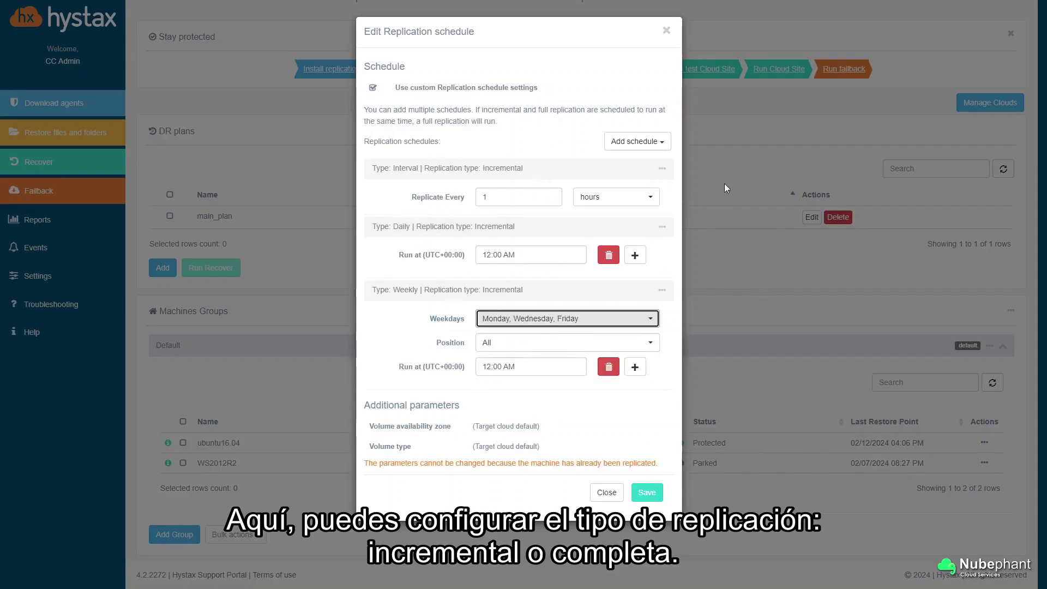
Review the replication type options of the interval and weekly schedules, and close the schedule settings without saving.
{"action": "left_click", "coordinate": [663, 169]}
{"action": "mouse_move", "coordinate": [653, 190]}
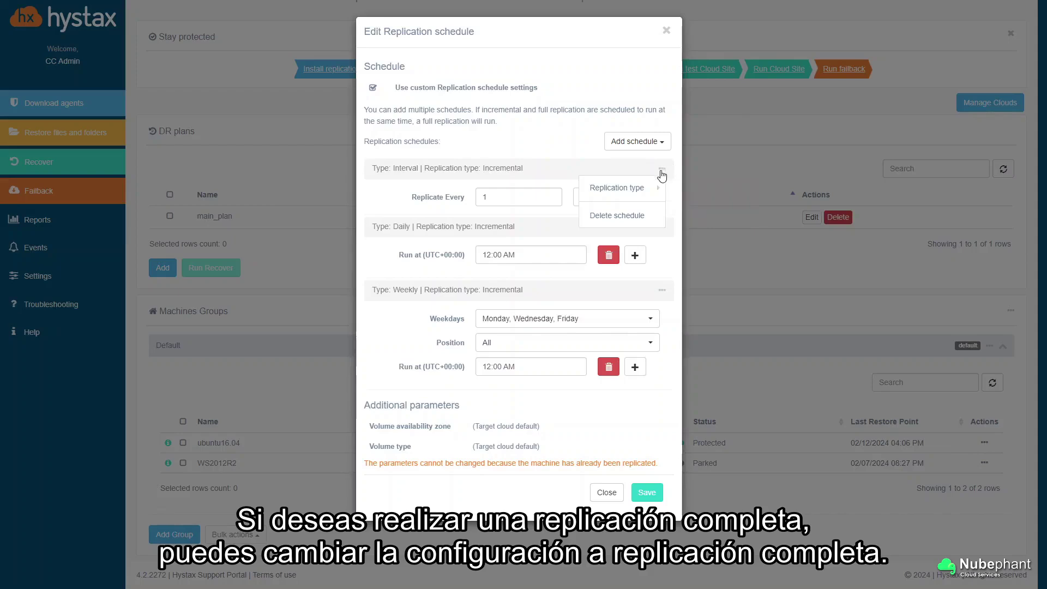
{"action": "left_click", "coordinate": [637, 175]}
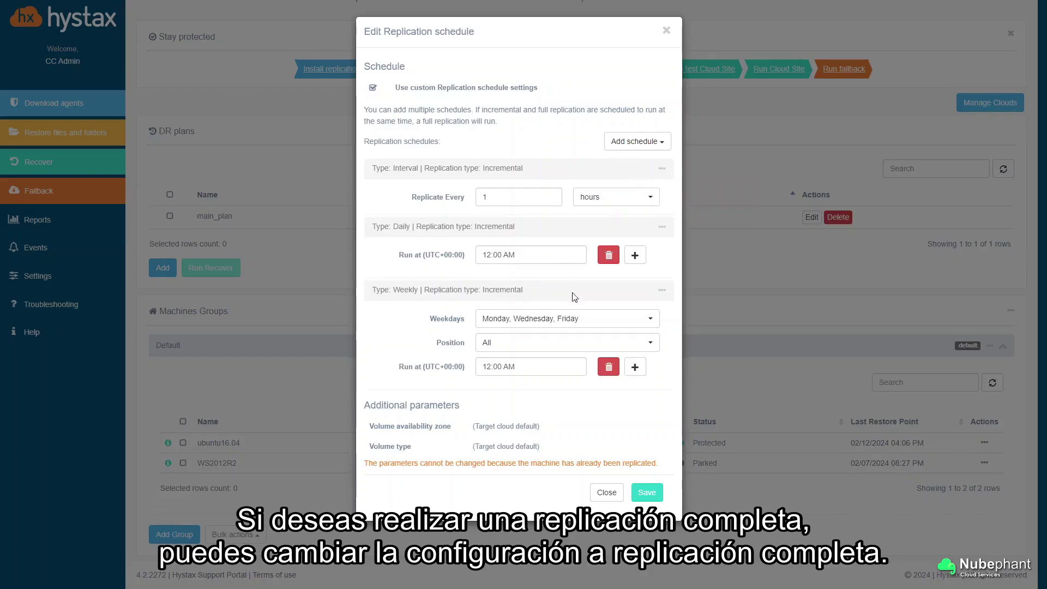
{"action": "left_click", "coordinate": [663, 292]}
{"action": "mouse_move", "coordinate": [643, 309]}
{"action": "left_click", "coordinate": [689, 334]}
{"action": "left_click", "coordinate": [666, 32]}
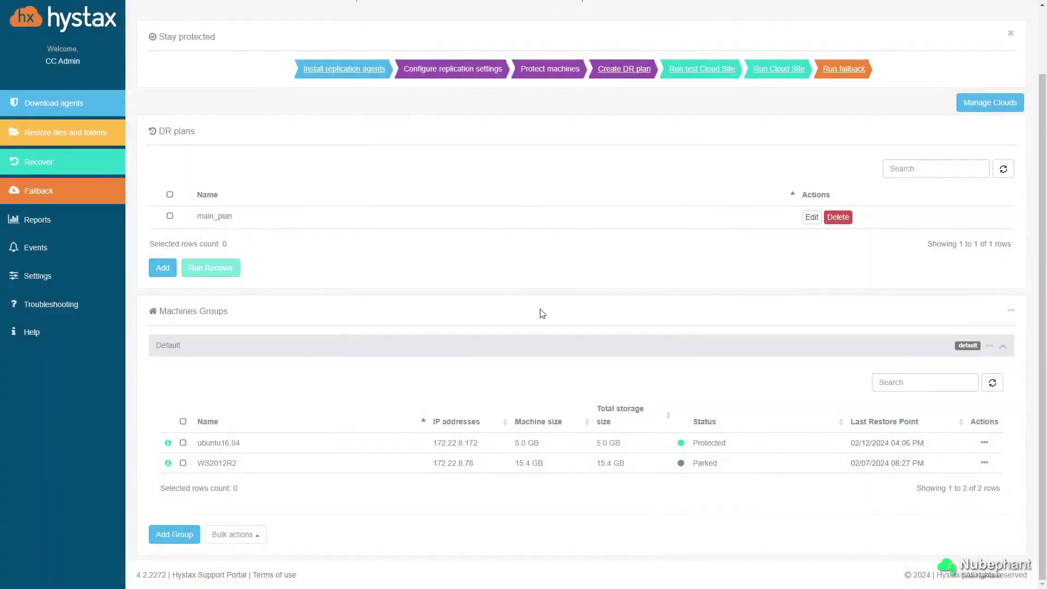
Check where the replication schedule can be edited for the ubuntu16.04 machine, the Default group and all machine groups.
{"action": "left_click", "coordinate": [985, 443]}
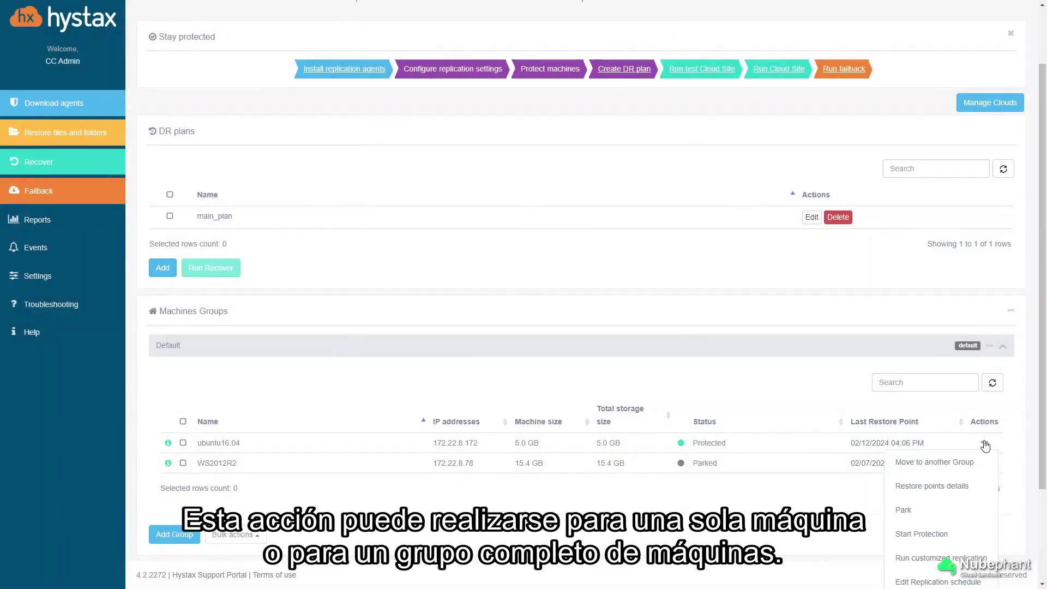
{"action": "scroll", "coordinate": [977, 464], "scroll_direction": "down", "scroll_amount": 2}
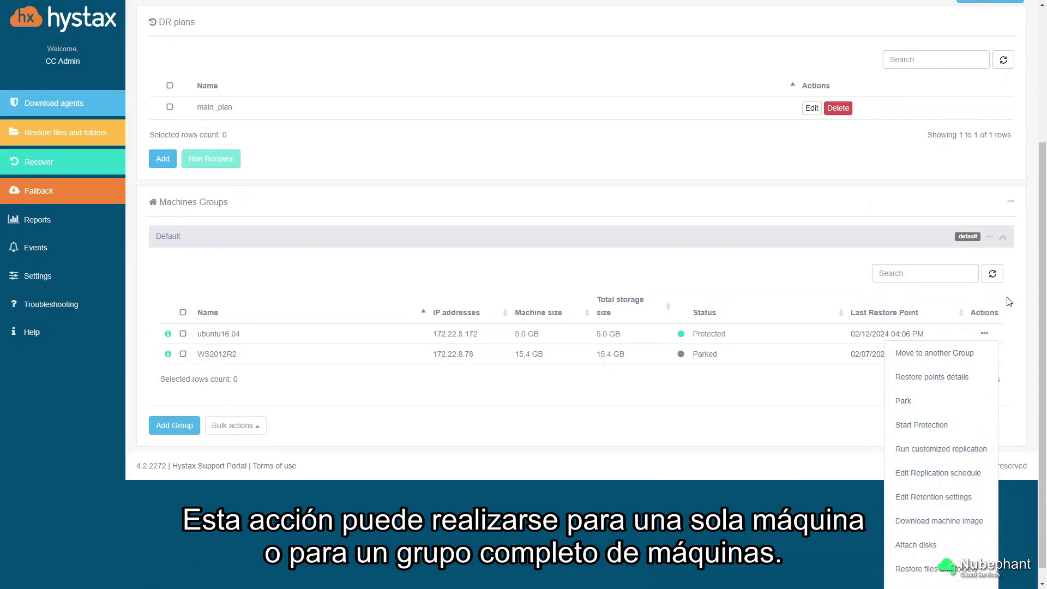
{"action": "scroll", "coordinate": [994, 316], "scroll_direction": "up", "scroll_amount": 2}
{"action": "left_click", "coordinate": [991, 346]}
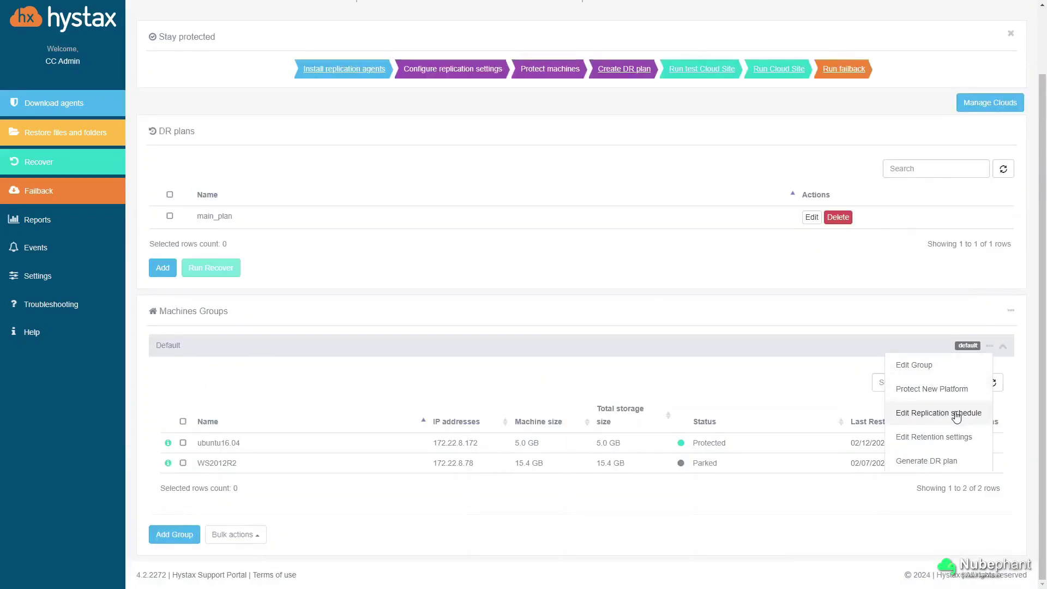
{"action": "left_click", "coordinate": [1011, 313]}
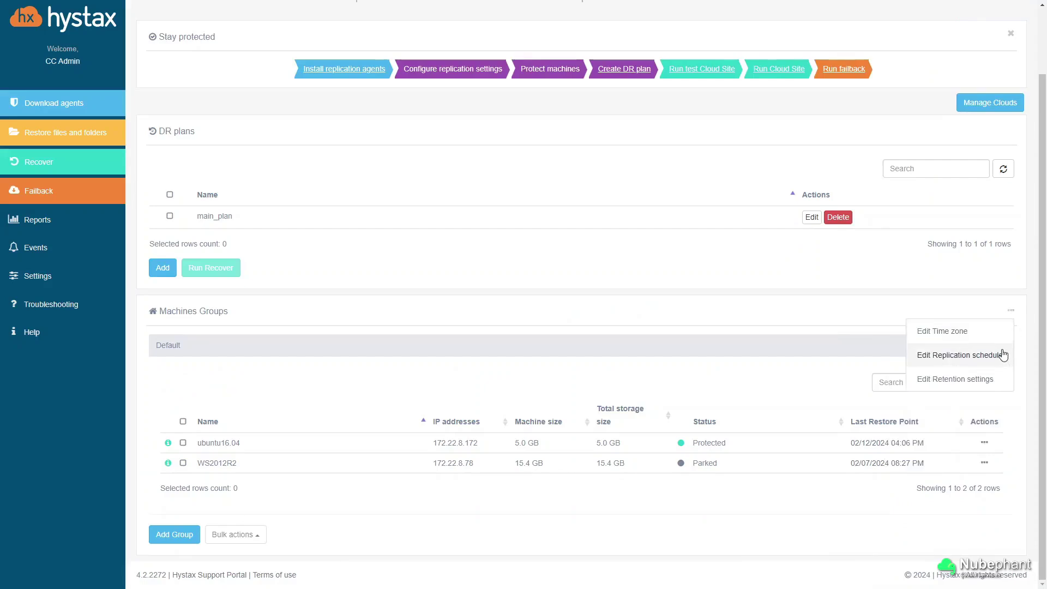
{"action": "left_click", "coordinate": [660, 382]}
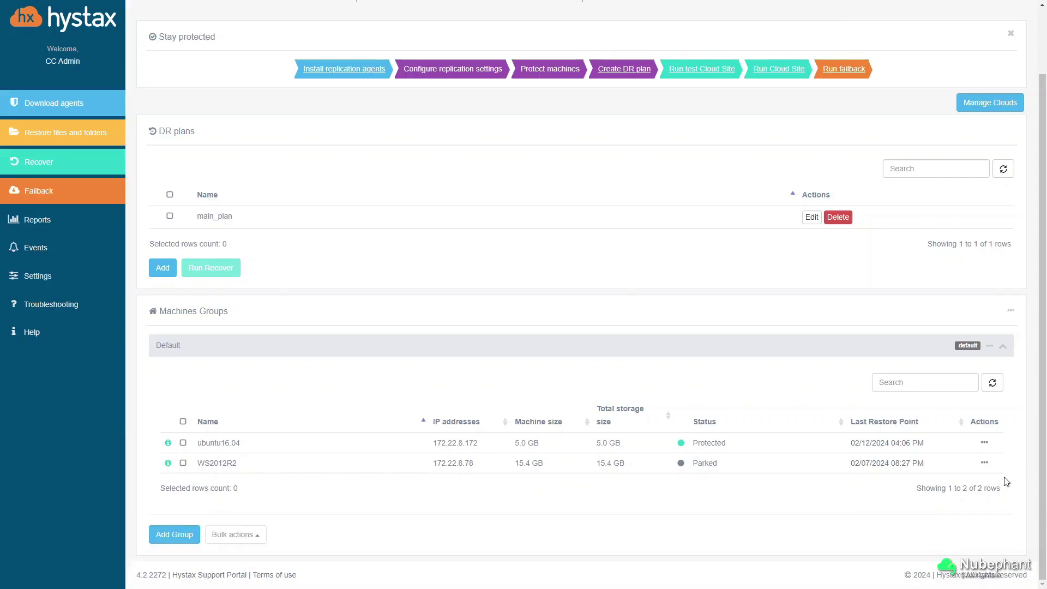
Open the retention settings of the ubuntu16.04 machine and check the options for keeping the last restore points.
{"action": "left_click", "coordinate": [990, 447]}
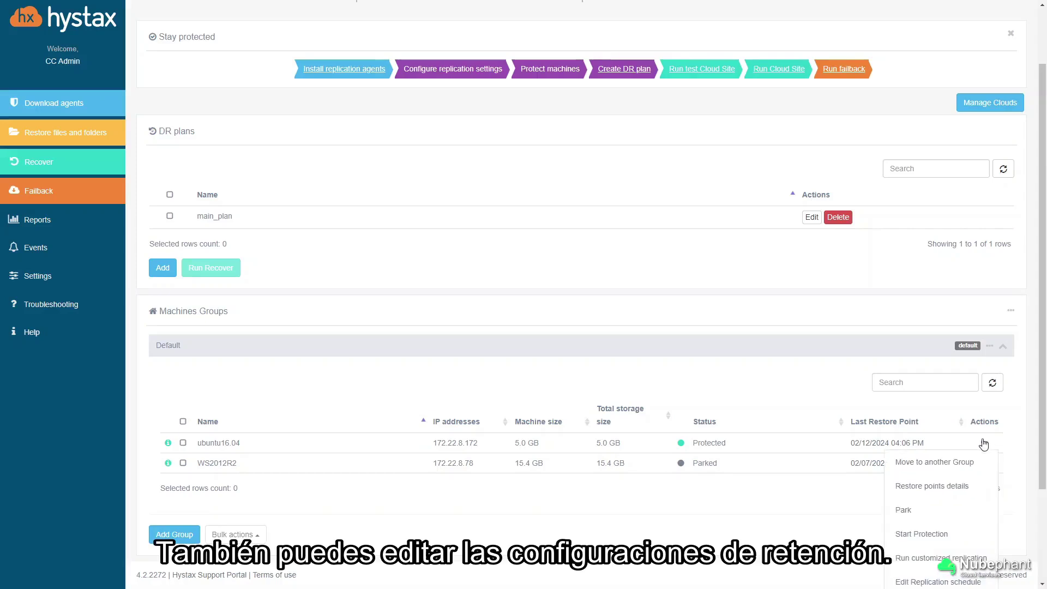
{"action": "scroll", "coordinate": [988, 453], "scroll_direction": "down", "scroll_amount": 2}
{"action": "left_click", "coordinate": [963, 497]}
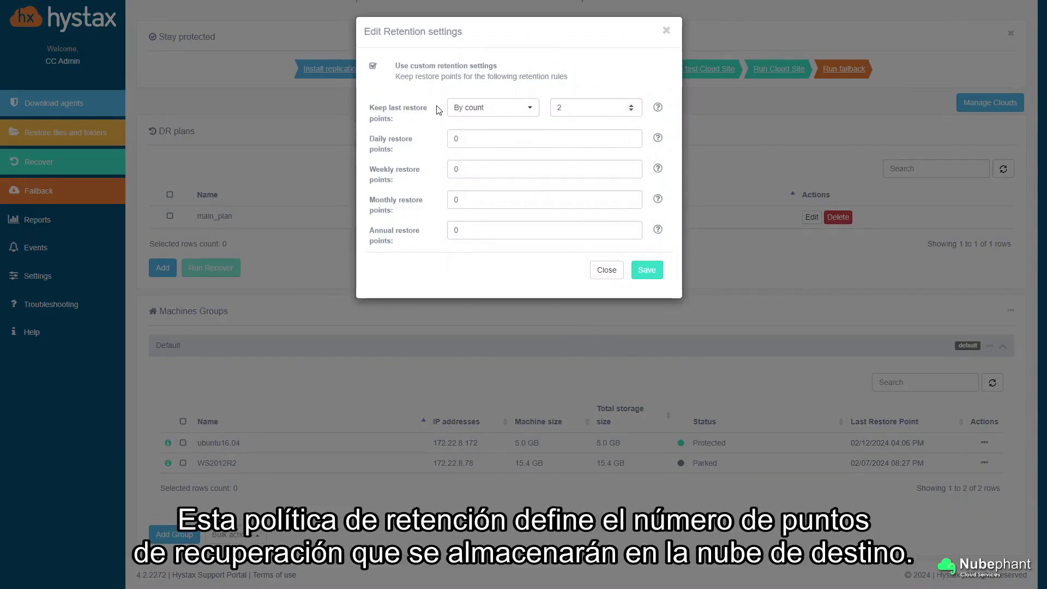
{"action": "left_click", "coordinate": [580, 108]}
{"action": "left_click", "coordinate": [530, 108]}
{"action": "left_click", "coordinate": [534, 108]}
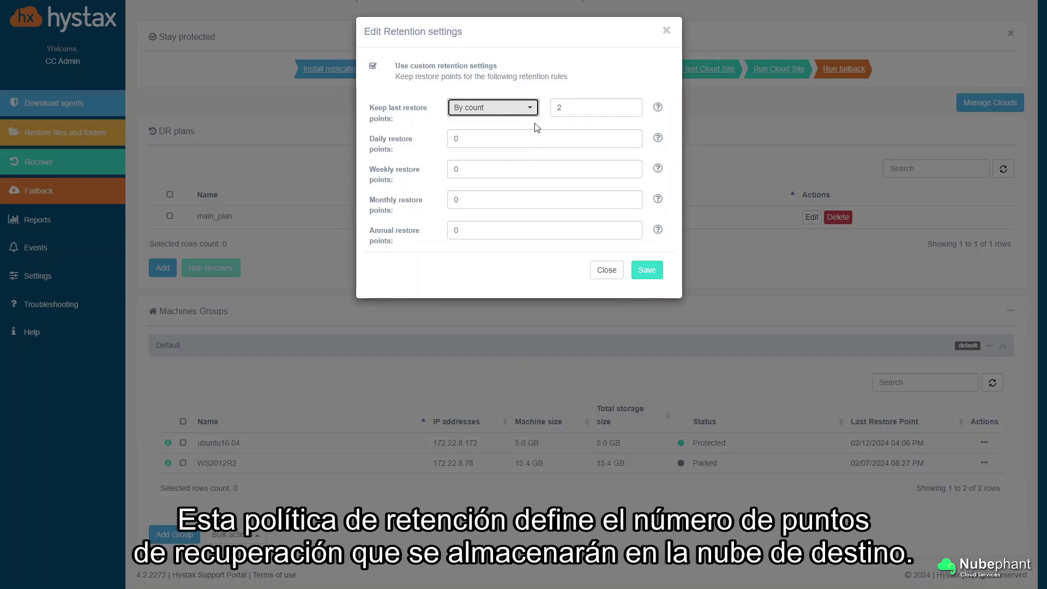
Enter 3 daily, 2 weekly, 3 monthly and 2 annual restore points, and close the retention settings without saving.
{"action": "left_click_drag", "start_coordinate": [486, 140], "coordinate": [444, 171]}
{"action": "type", "text": "3"}
{"action": "type", "text": "2"}
{"action": "left_click_drag", "start_coordinate": [486, 198], "coordinate": [446, 203]}
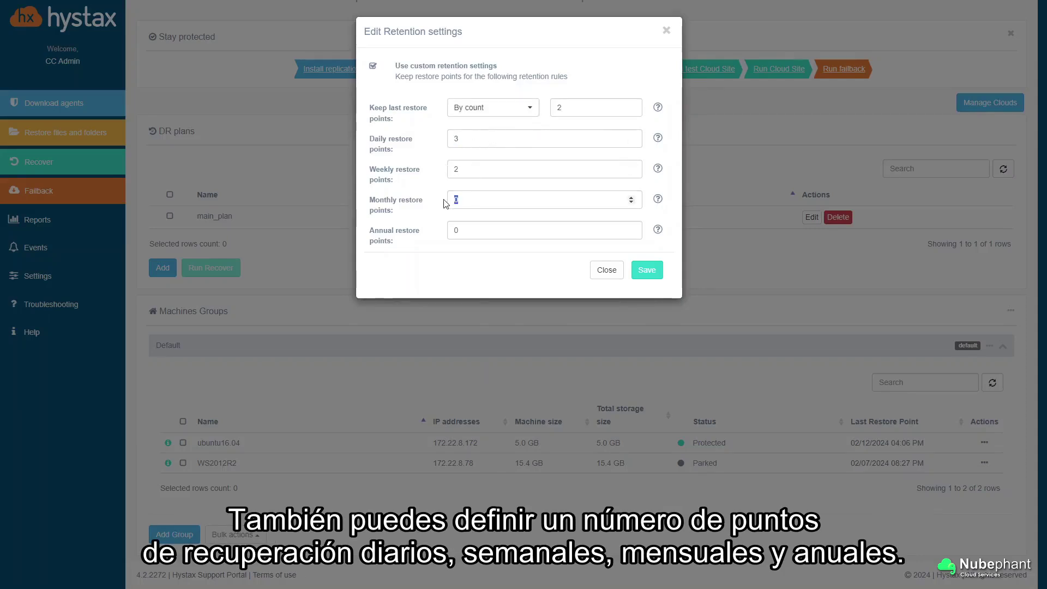
{"action": "type", "text": "3"}
{"action": "left_click_drag", "start_coordinate": [481, 239], "coordinate": [450, 231]}
{"action": "type", "text": "2"}
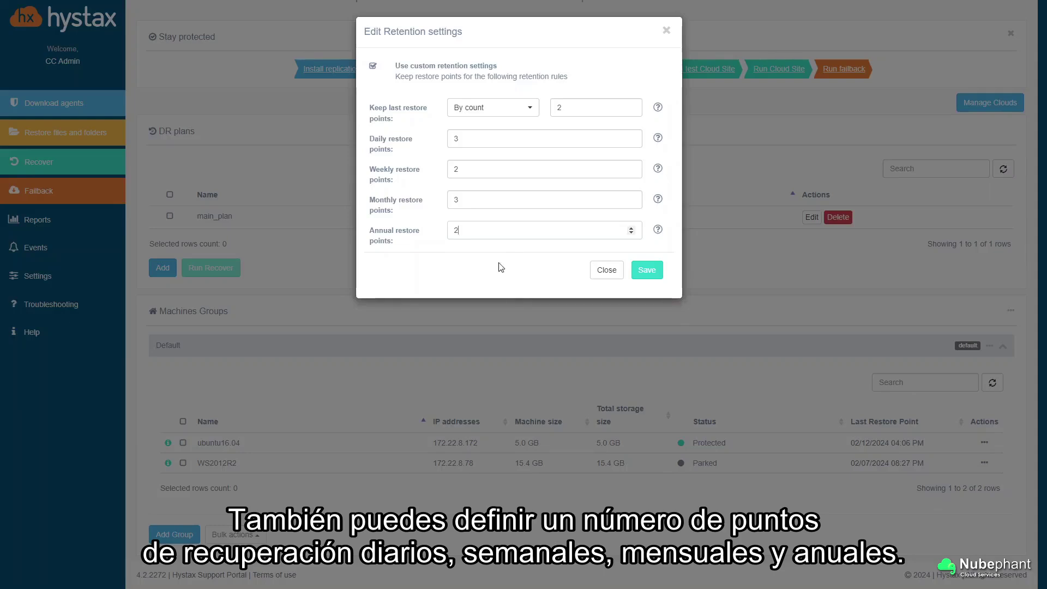
{"action": "left_click", "coordinate": [666, 30]}
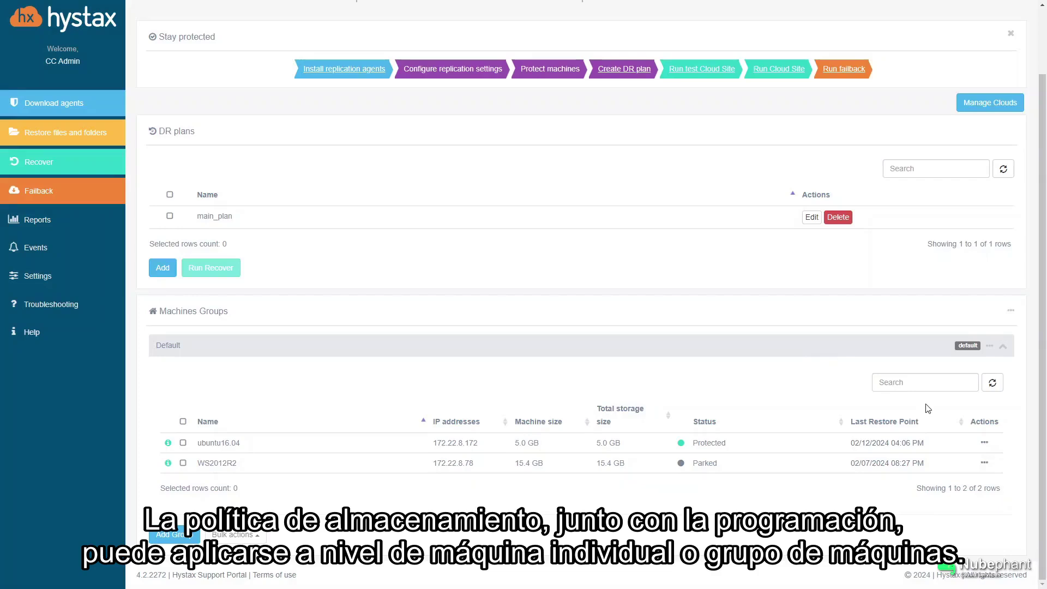
Check where retention settings can be edited for the ubuntu16.04 machine, the Default group and all machine groups.
{"action": "left_click", "coordinate": [984, 443]}
{"action": "scroll", "coordinate": [984, 450], "scroll_direction": "down", "scroll_amount": 2}
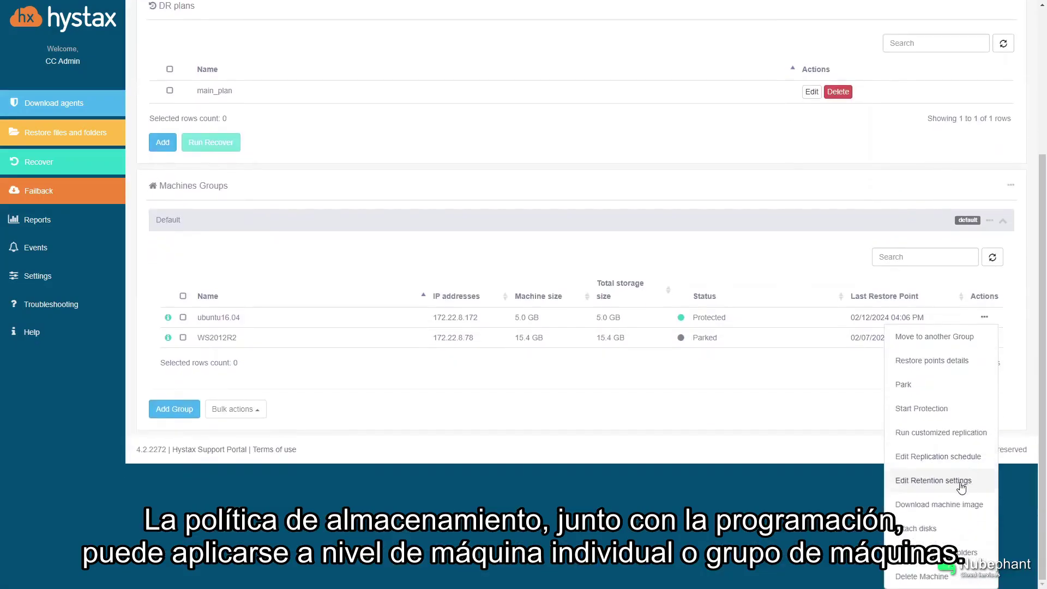
{"action": "left_click", "coordinate": [990, 220]}
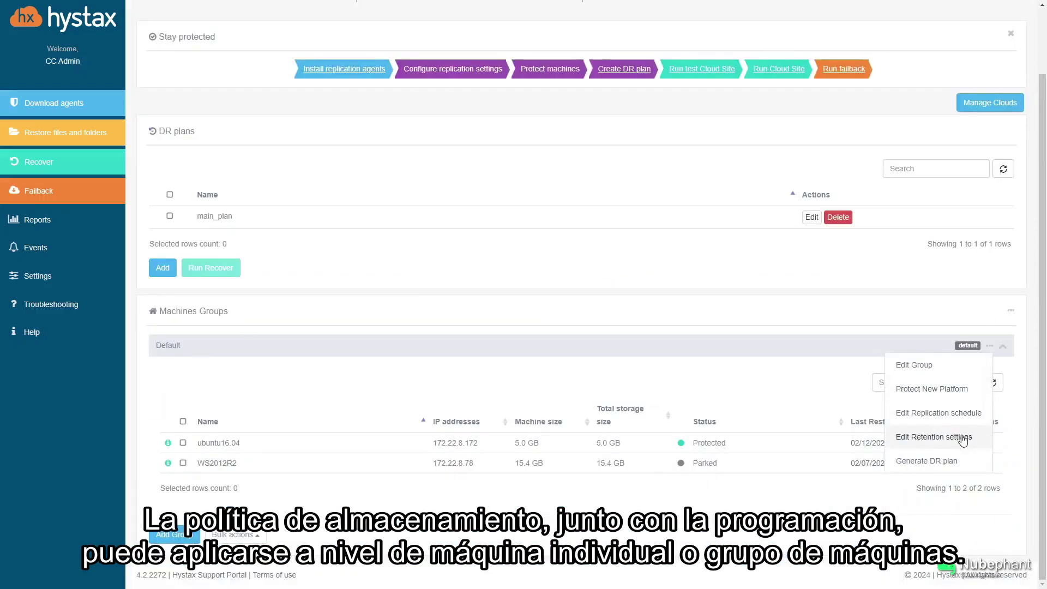
{"action": "left_click", "coordinate": [1011, 311]}
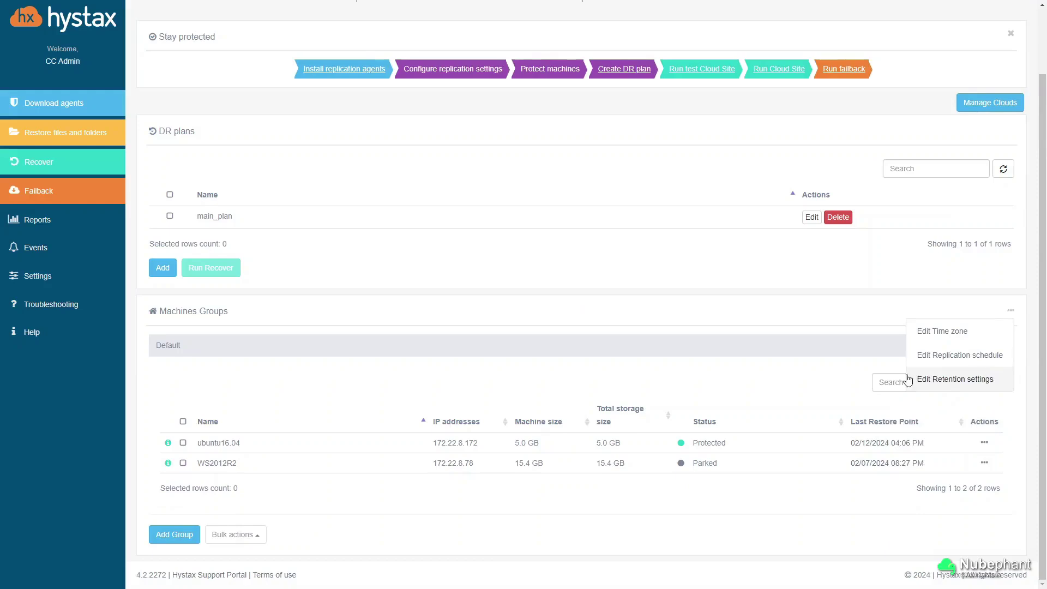
{"action": "left_click", "coordinate": [808, 453]}
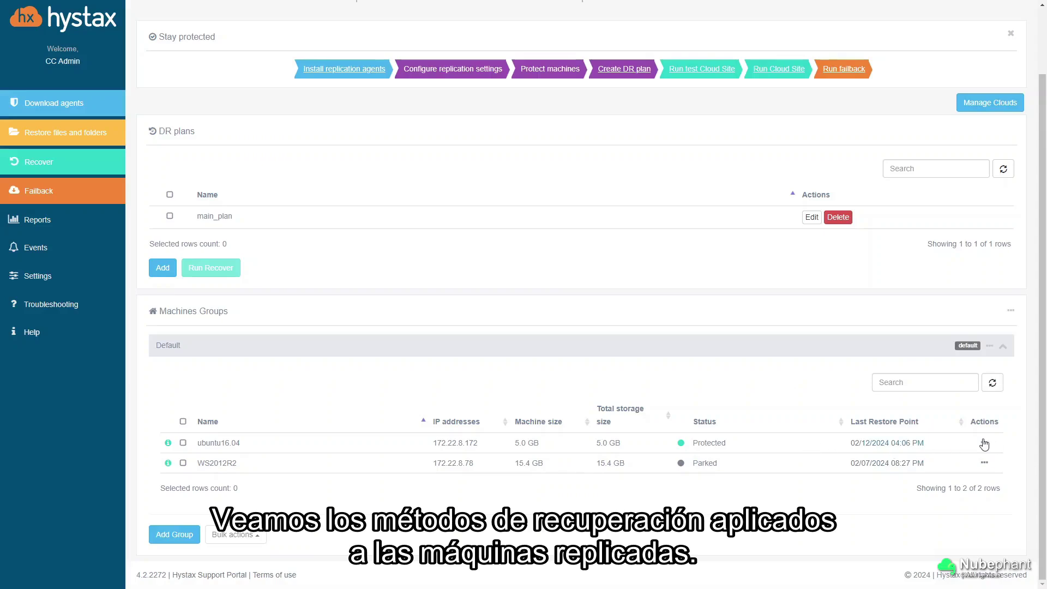
Generate download links for the ubuntu16.04 machine image from restore point 02/12/2024 04:06 PM, with links expiring in 3 hours.
{"action": "left_click", "coordinate": [985, 444]}
{"action": "scroll", "coordinate": [985, 444], "scroll_direction": "down", "scroll_amount": 3}
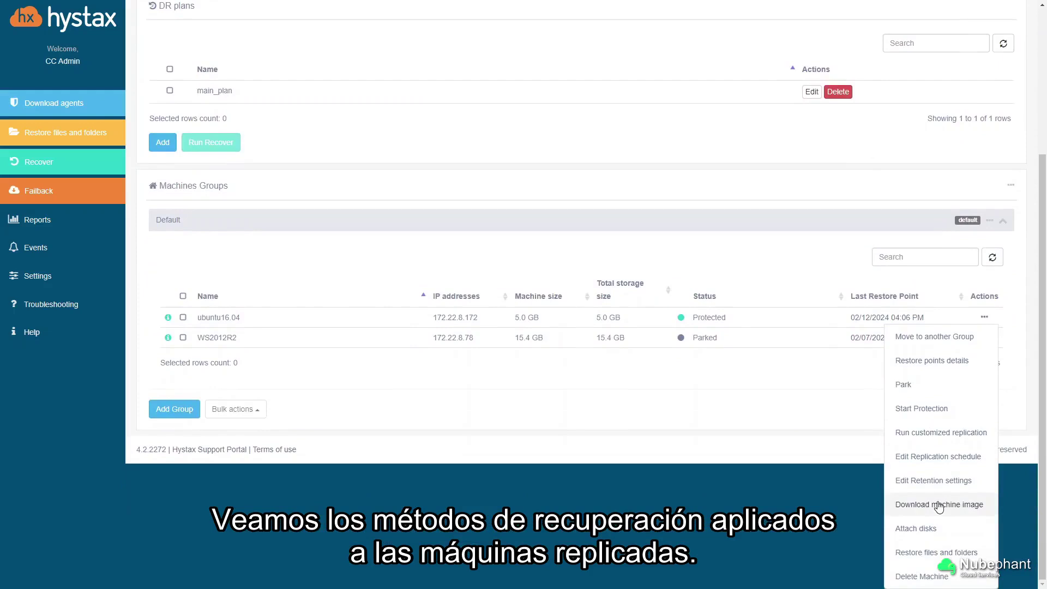
{"action": "left_click", "coordinate": [939, 505]}
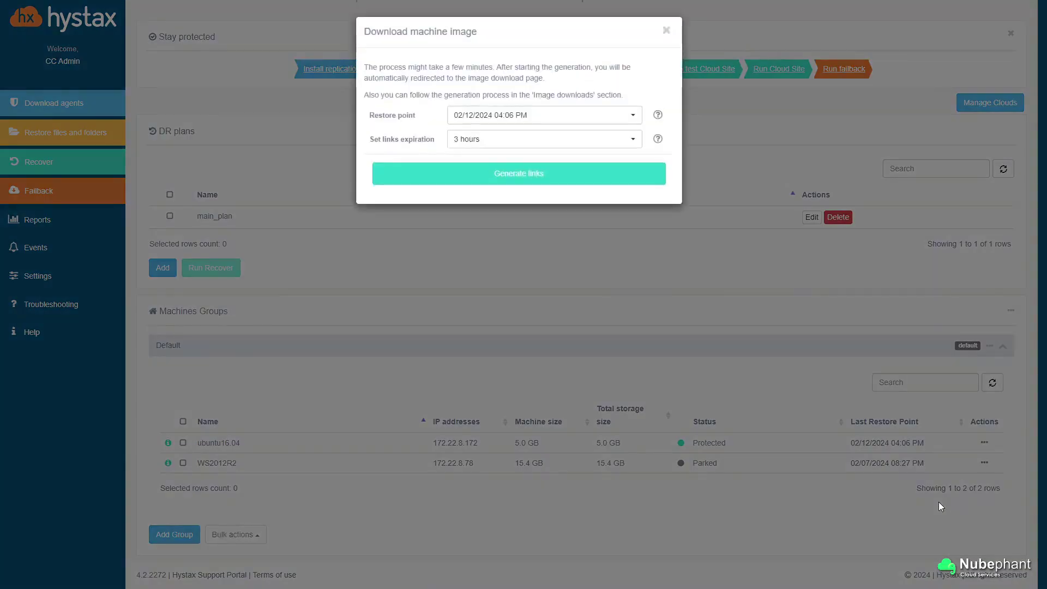
{"action": "left_click", "coordinate": [524, 116]}
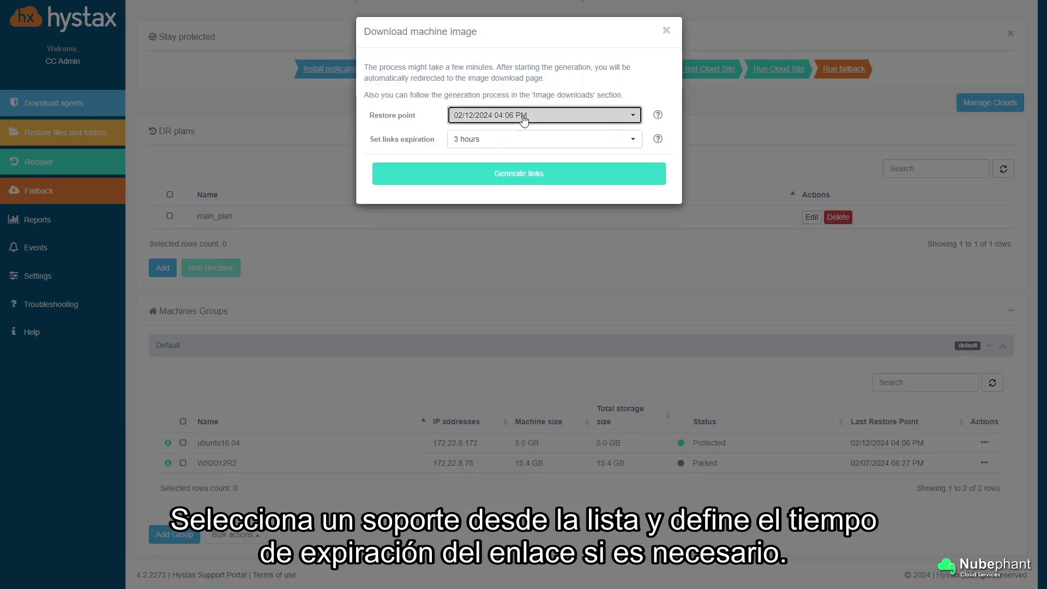
{"action": "left_click", "coordinate": [524, 119]}
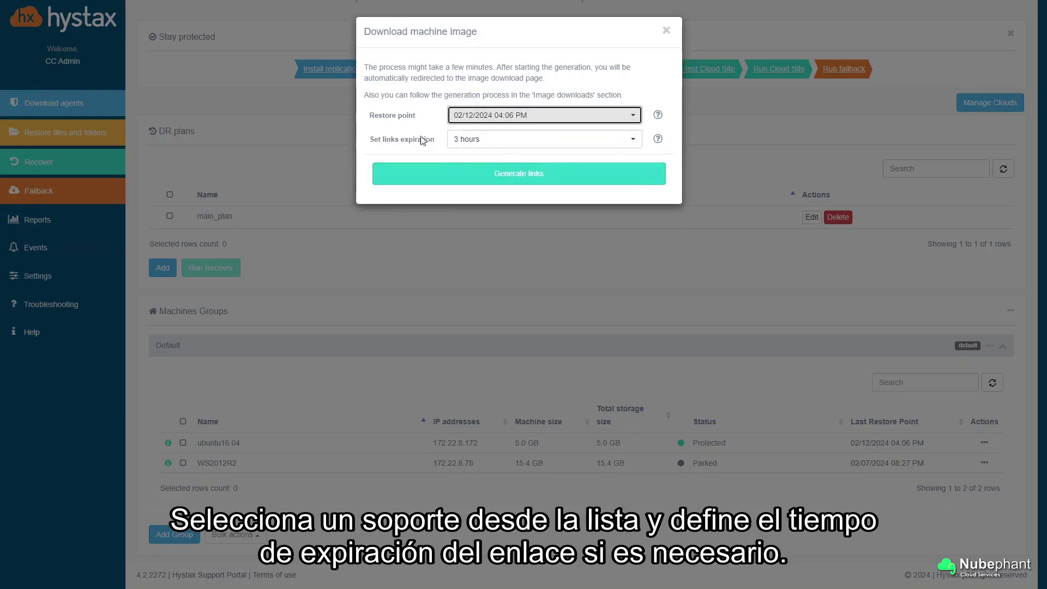
{"action": "left_click", "coordinate": [515, 140]}
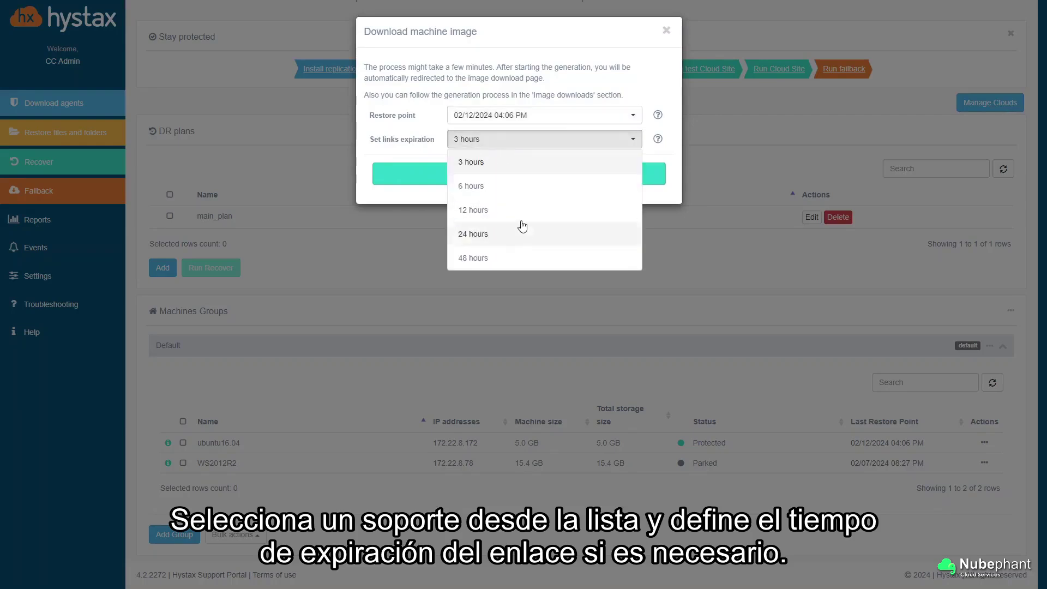
{"action": "left_click", "coordinate": [525, 140]}
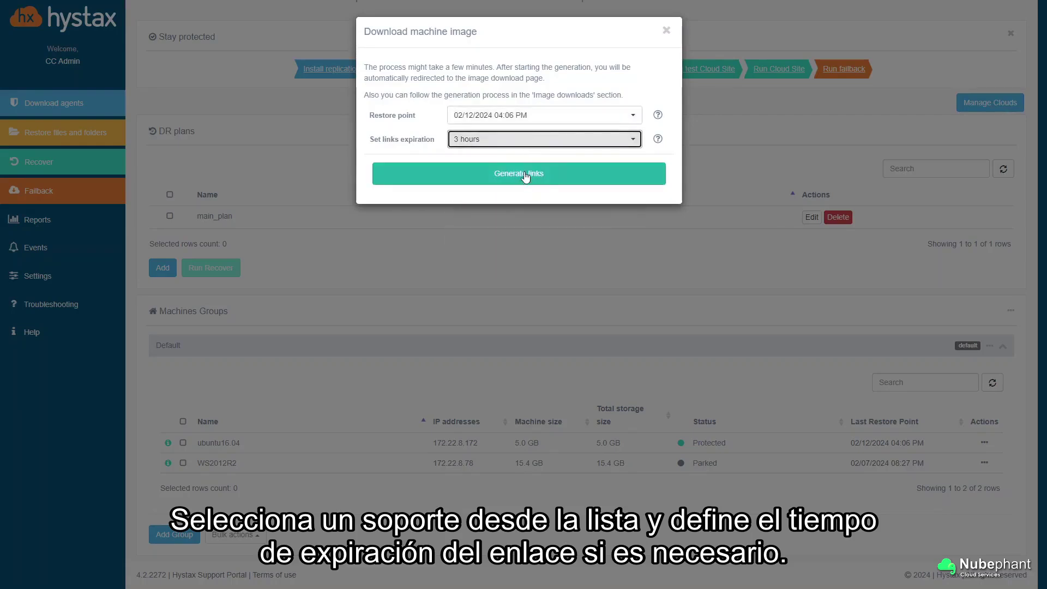
{"action": "left_click", "coordinate": [525, 173]}
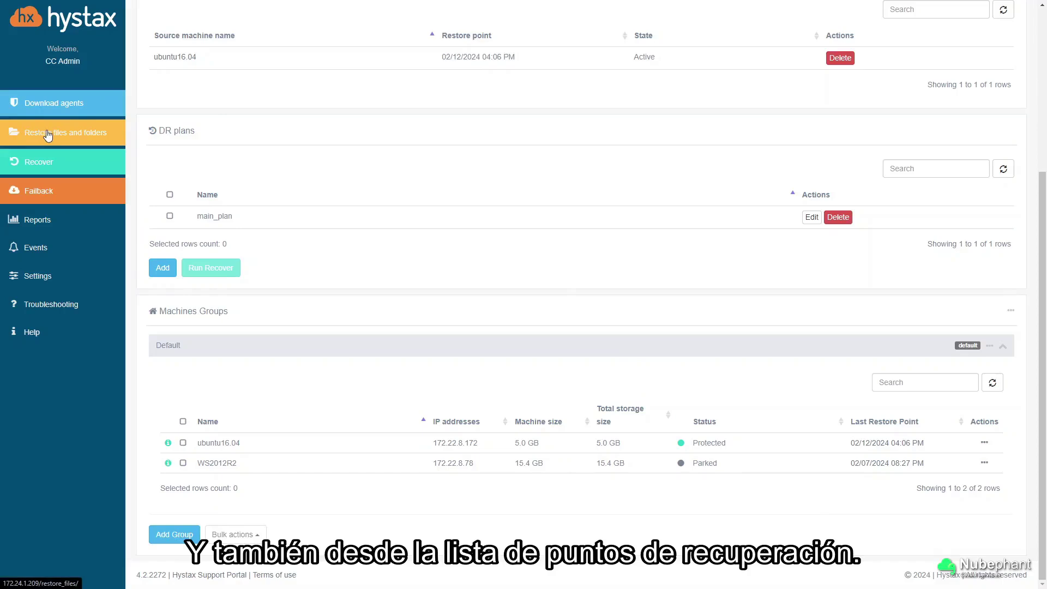
Browse the ubuntu16.04 files in restore point 02/12/2024 04:06 PM and select the dev folder in Volume 1.
{"action": "left_click", "coordinate": [986, 441]}
{"action": "left_click", "coordinate": [952, 558]}
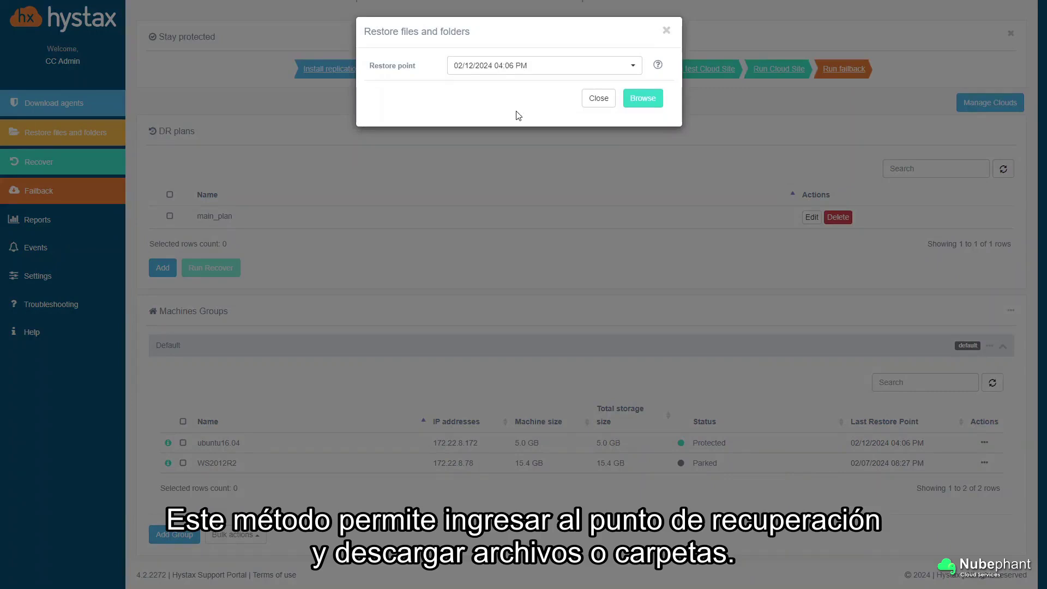
{"action": "left_click", "coordinate": [528, 69]}
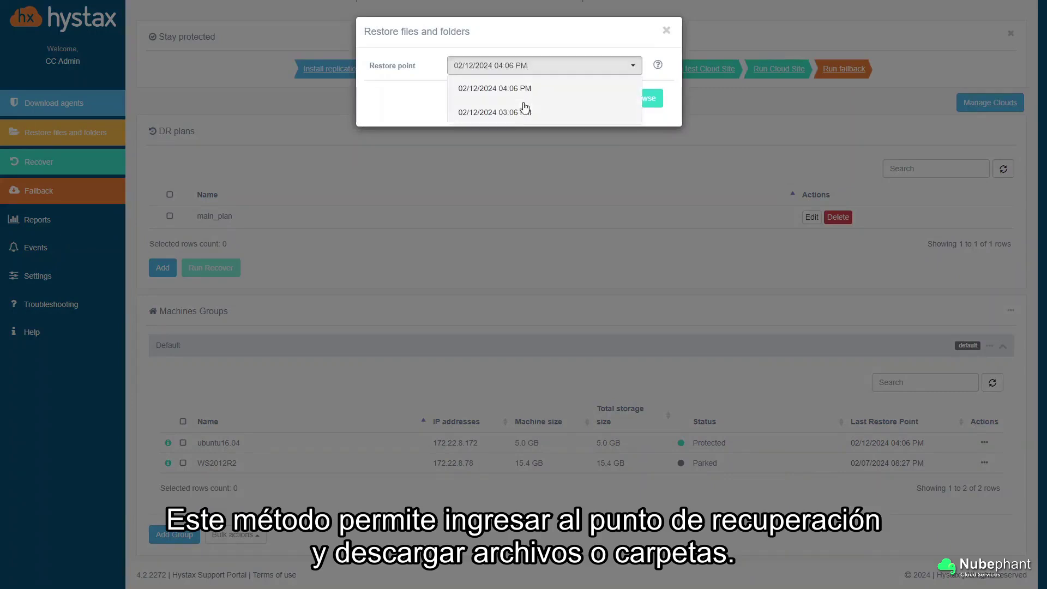
{"action": "left_click", "coordinate": [522, 90]}
{"action": "left_click", "coordinate": [635, 96]}
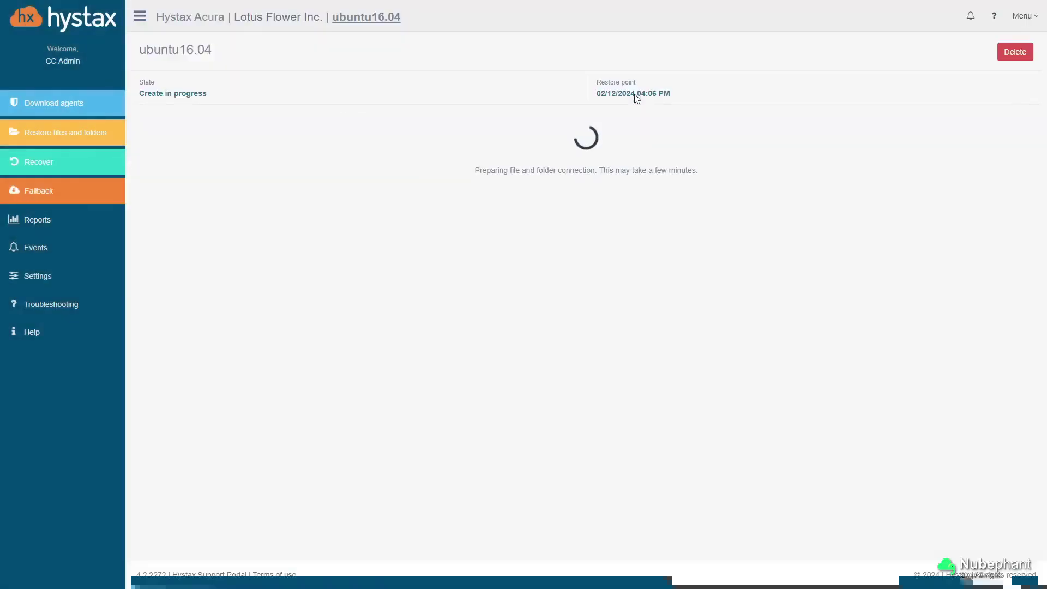
{"action": "double_click", "coordinate": [211, 155]}
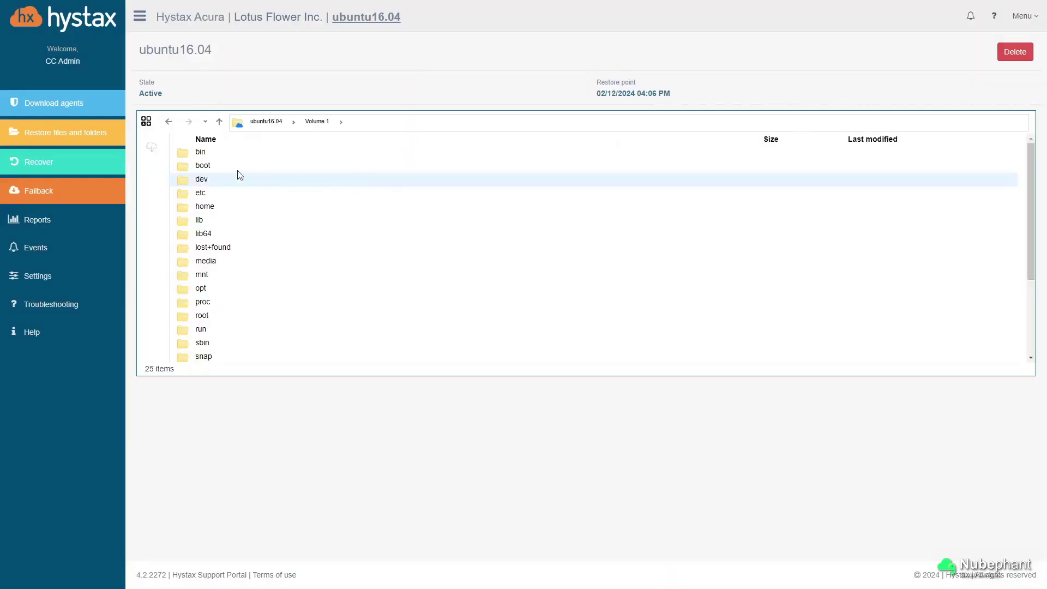
{"action": "left_click", "coordinate": [216, 179]}
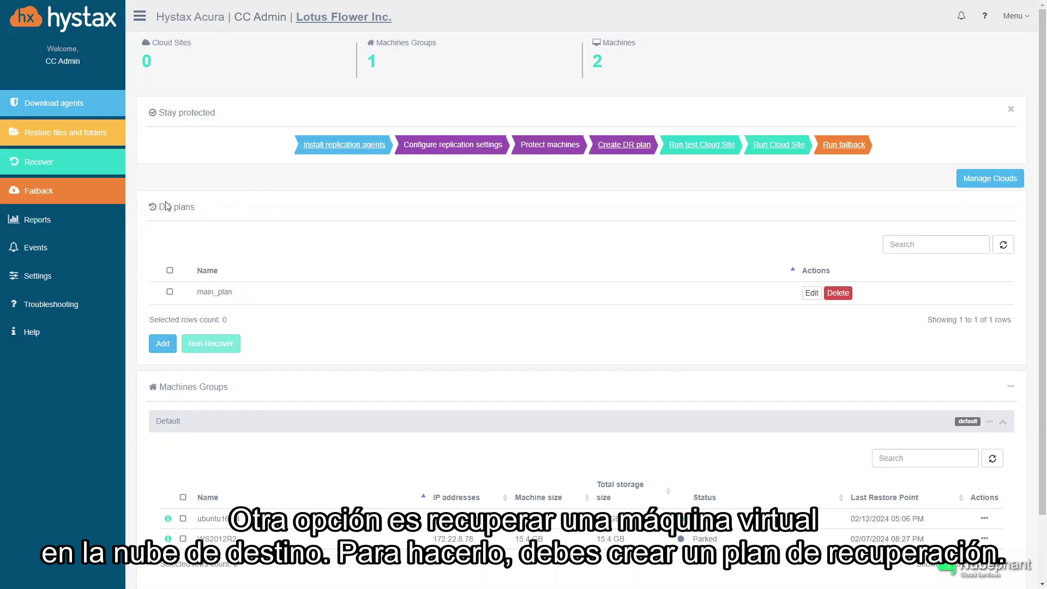
Start a new DR plan with all Default group machines, view the ubuntu16.04 machine's details, and close the plan without saving.
{"action": "left_click", "coordinate": [155, 352]}
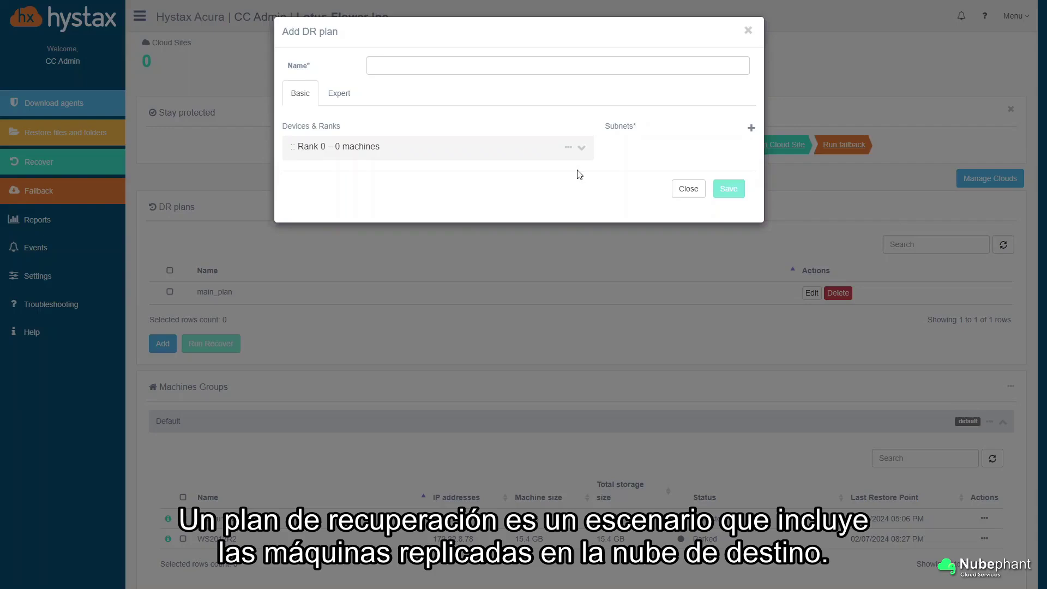
{"action": "left_click", "coordinate": [581, 149]}
{"action": "left_click", "coordinate": [568, 148]}
{"action": "mouse_move", "coordinate": [561, 168]}
{"action": "mouse_move", "coordinate": [612, 170]}
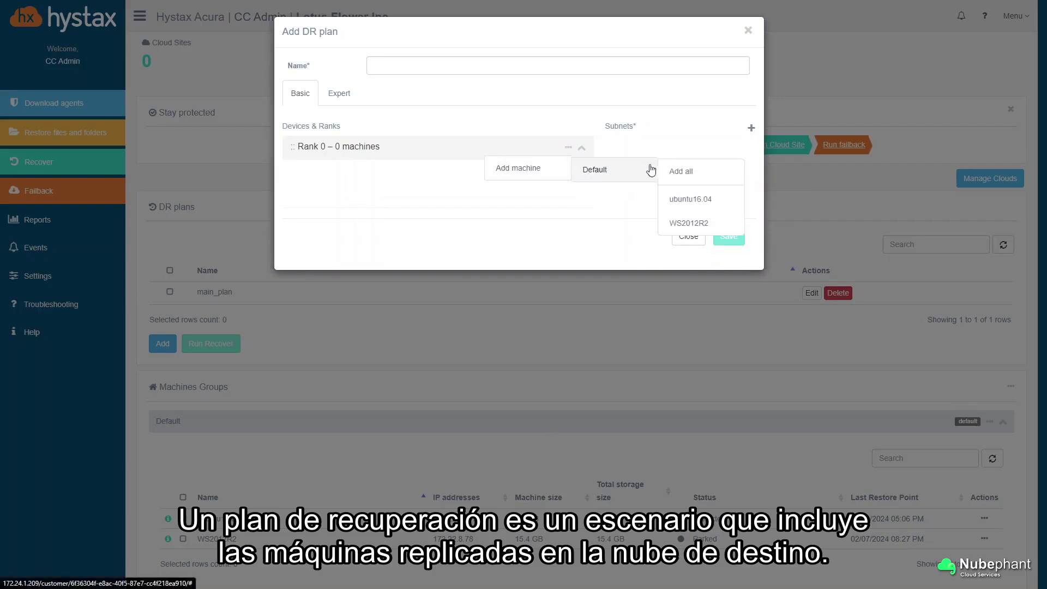
{"action": "left_click", "coordinate": [681, 172]}
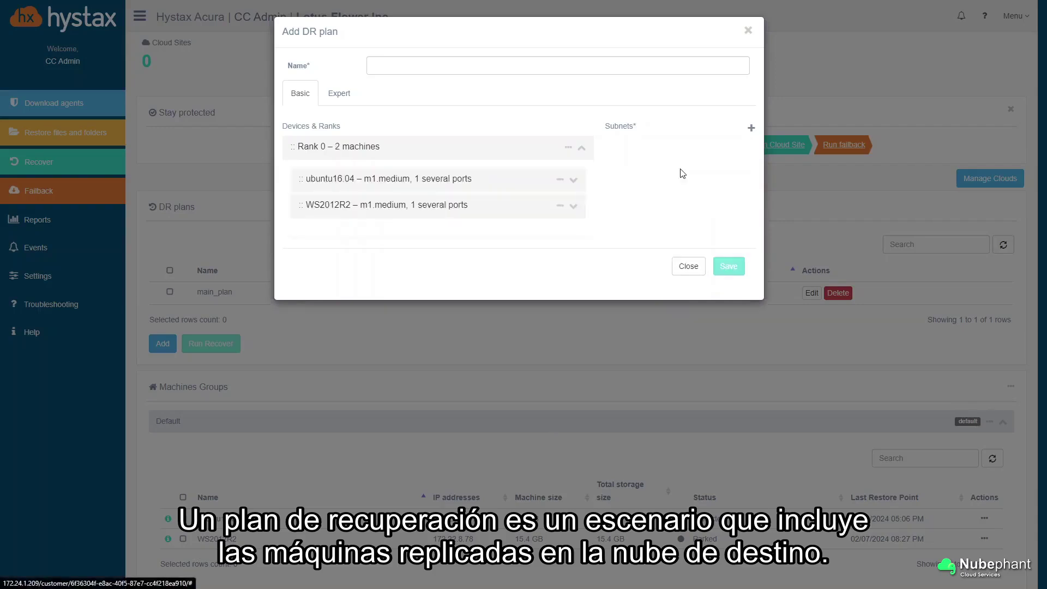
{"action": "left_click", "coordinate": [573, 181]}
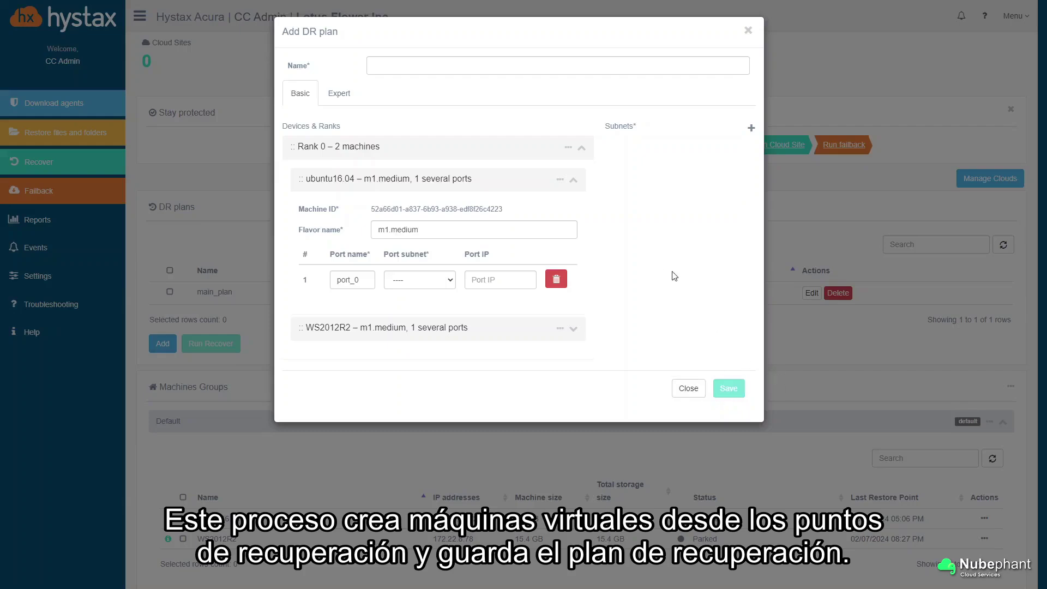
{"action": "left_click", "coordinate": [748, 31]}
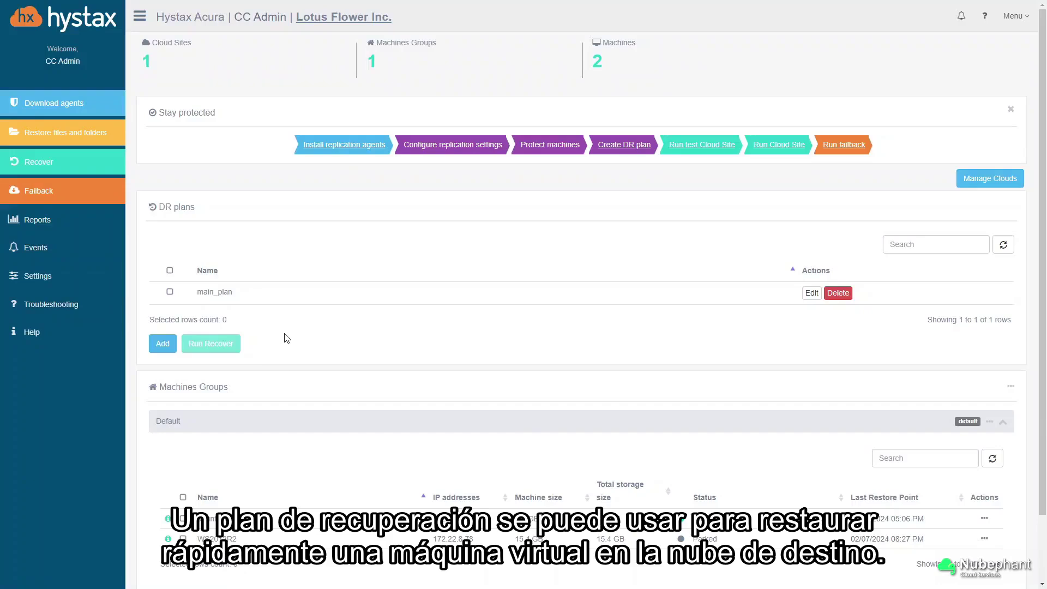
Start a recovery from the main_plan DR plan.
{"action": "left_click", "coordinate": [170, 294]}
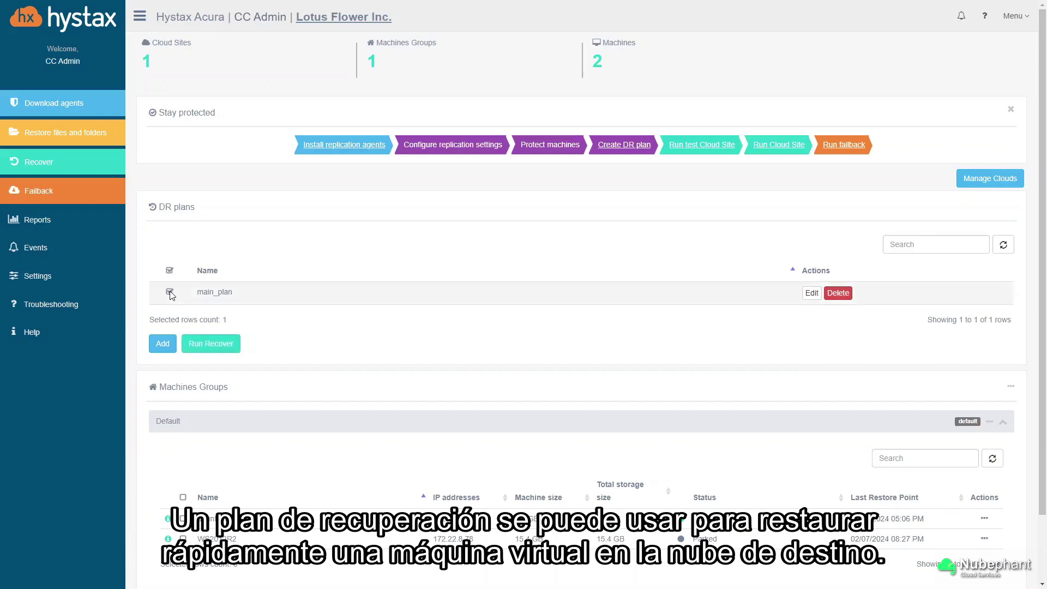
{"action": "left_click", "coordinate": [199, 340]}
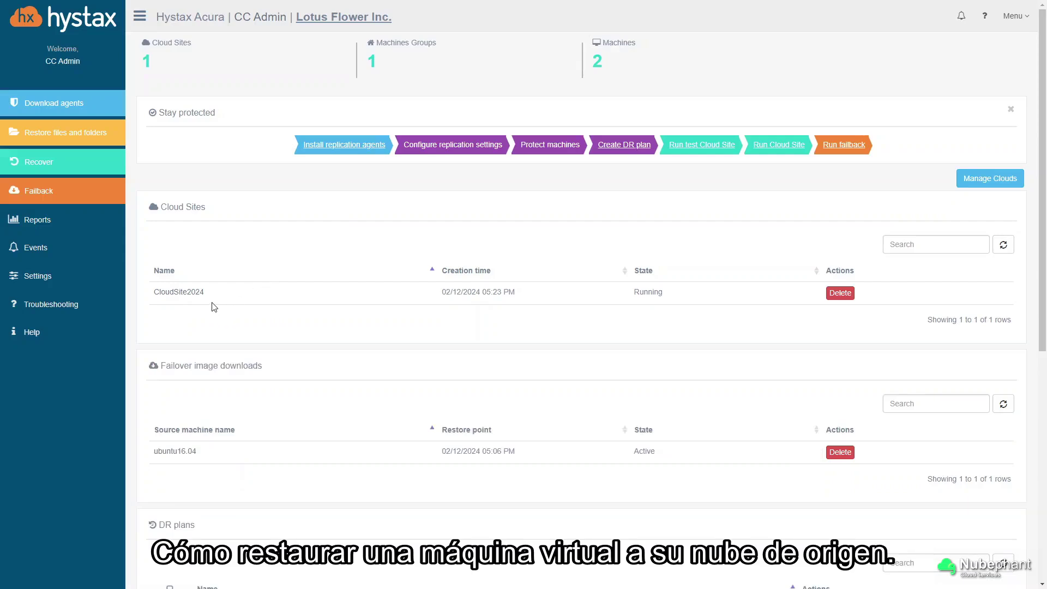
Check the failover image download options for the ubuntu16.04 machine in CloudSite2024 without generating links.
{"action": "left_click", "coordinate": [178, 292]}
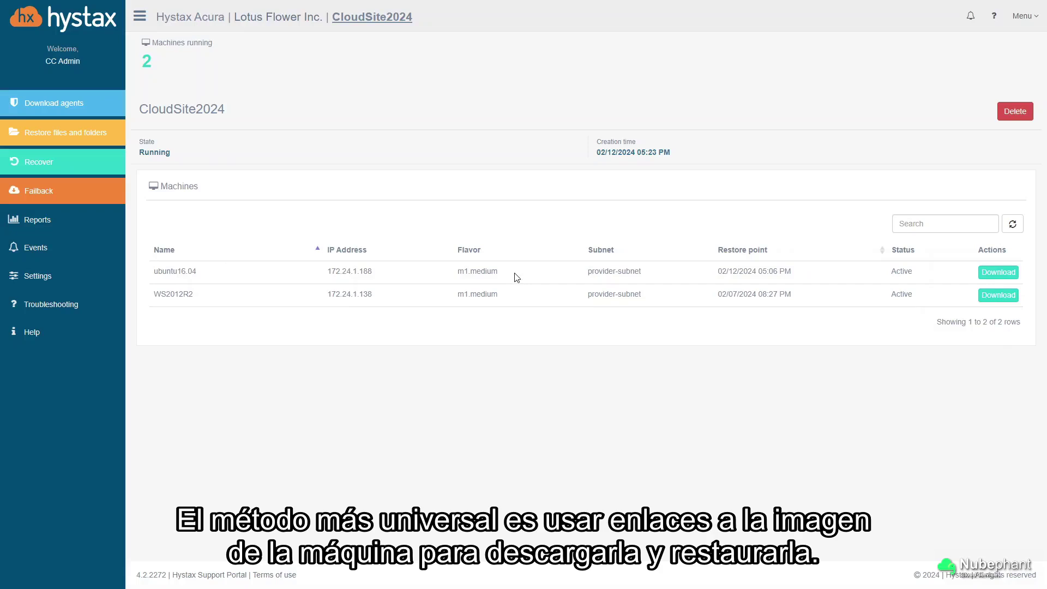
{"action": "left_click", "coordinate": [996, 274]}
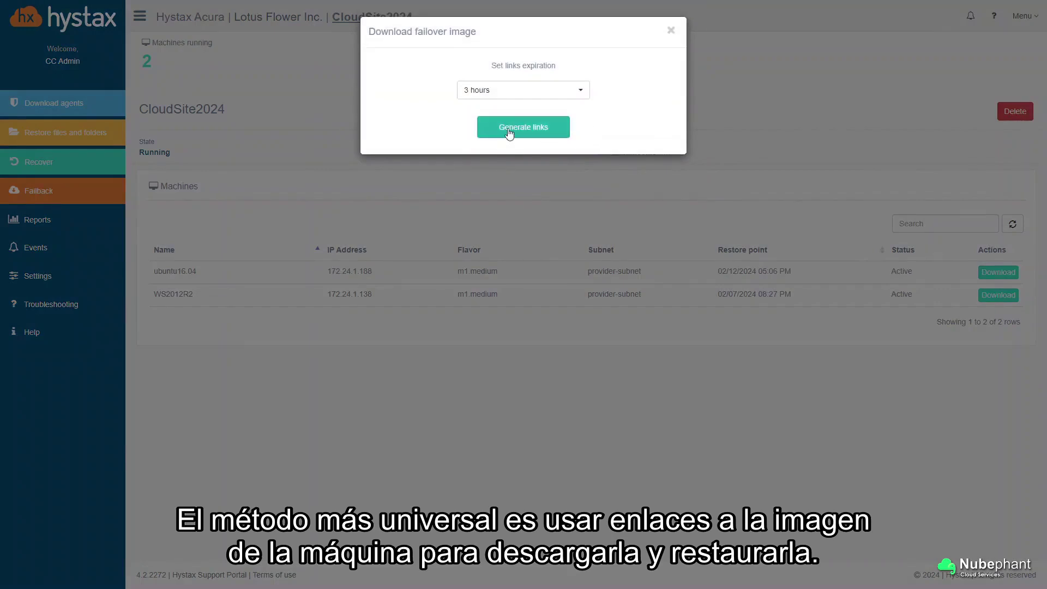
{"action": "left_click", "coordinate": [671, 30]}
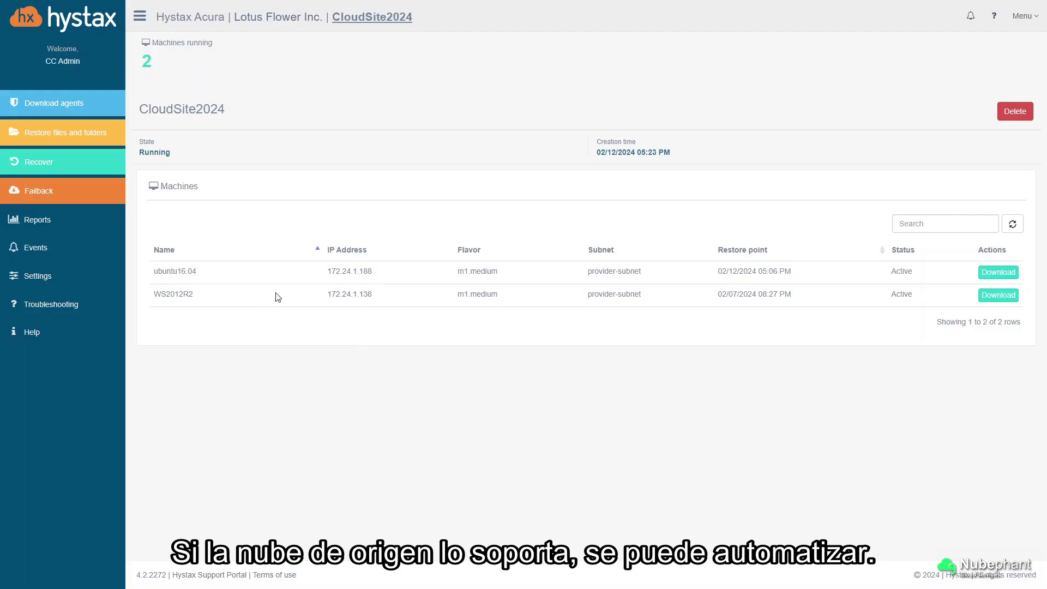
Start a failback, select the customer, advance to the target cloud type selection, and leave the wizard for the start page.
{"action": "left_click", "coordinate": [60, 194]}
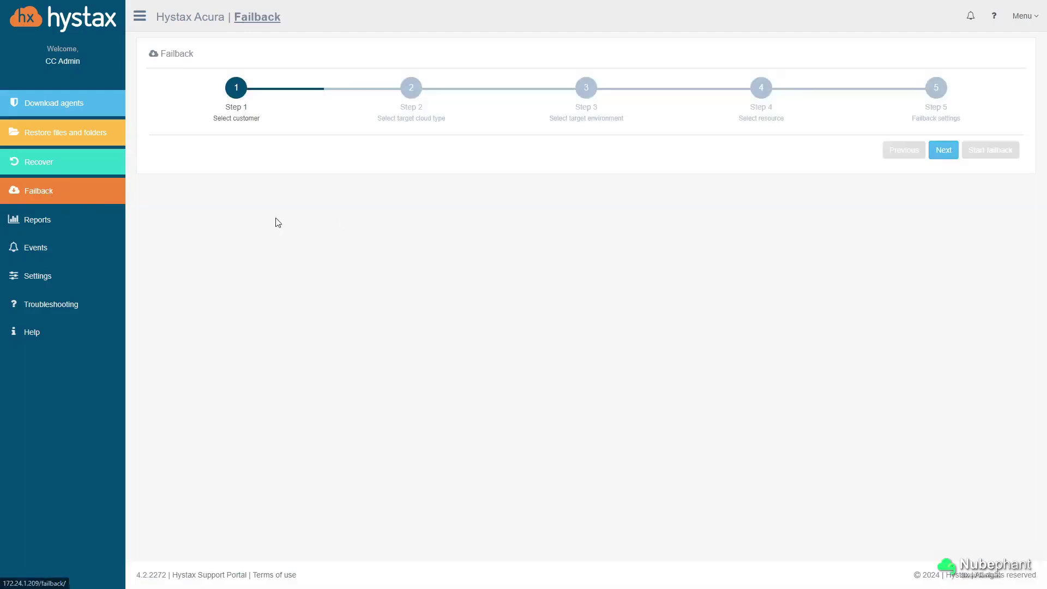
{"action": "left_click", "coordinate": [222, 227]}
{"action": "left_click", "coordinate": [943, 289]}
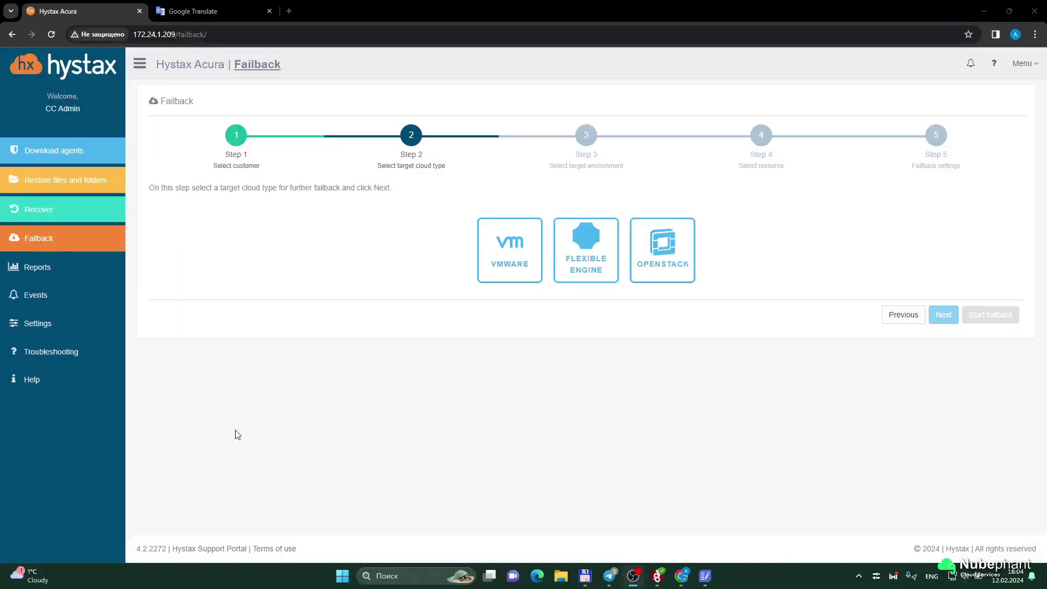
{"action": "left_click", "coordinate": [76, 71]}
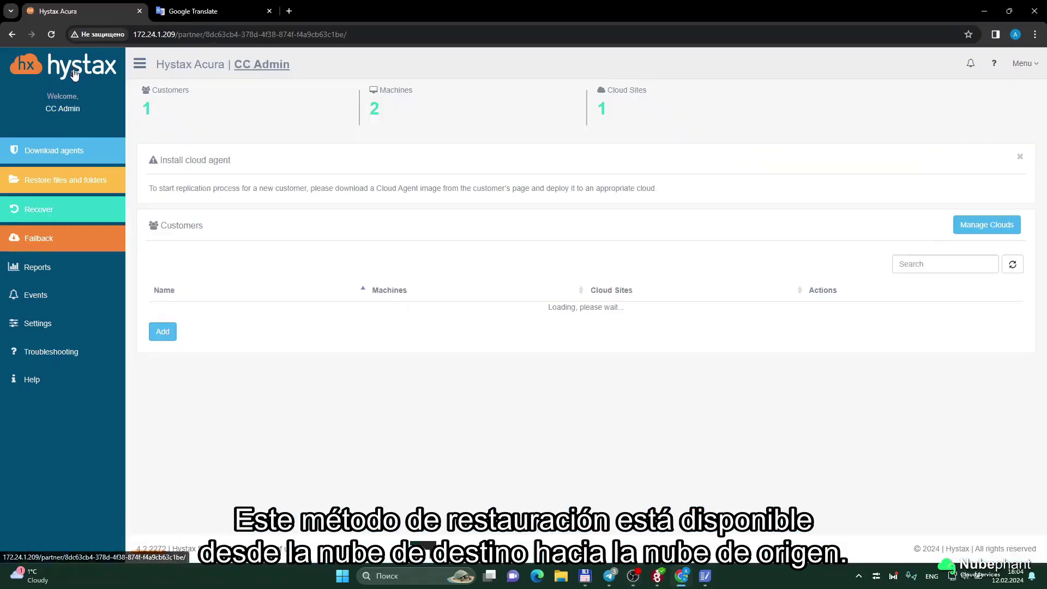